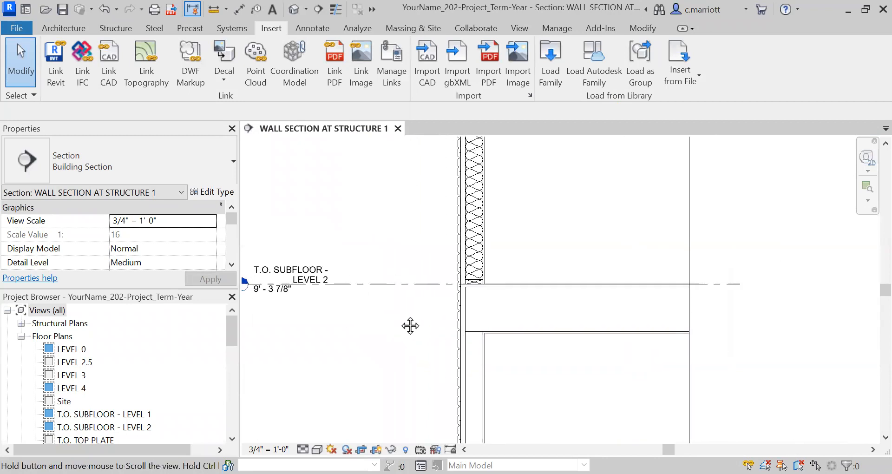
Draw a Thin-Medium detail-line rectangle about 1 1/4" wide and 1'-2" high for the rim board at the outer end of the floor cavity
{"action": "scroll", "coordinate": [423, 313], "scroll_direction": "up", "scroll_amount": 2}
{"action": "scroll", "coordinate": [421, 313], "scroll_direction": "up", "scroll_amount": 2}
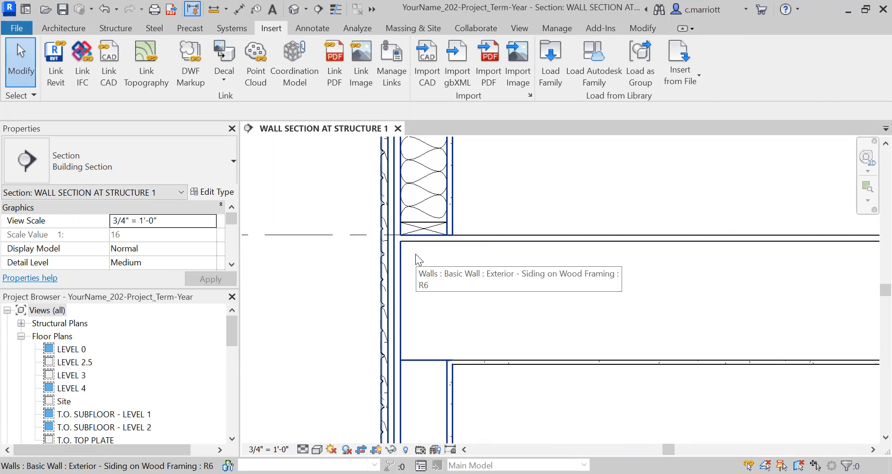
{"action": "scroll", "coordinate": [411, 235], "scroll_direction": "up", "scroll_amount": 1}
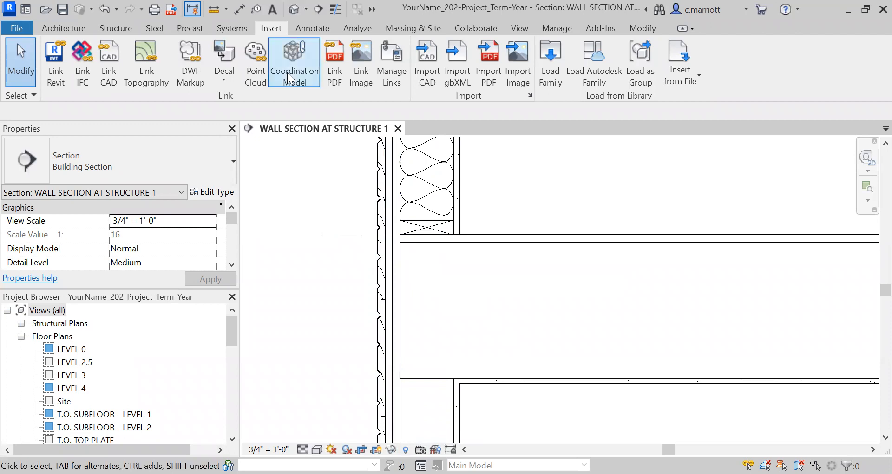
{"action": "left_click", "coordinate": [307, 32]}
{"action": "left_click", "coordinate": [326, 49]}
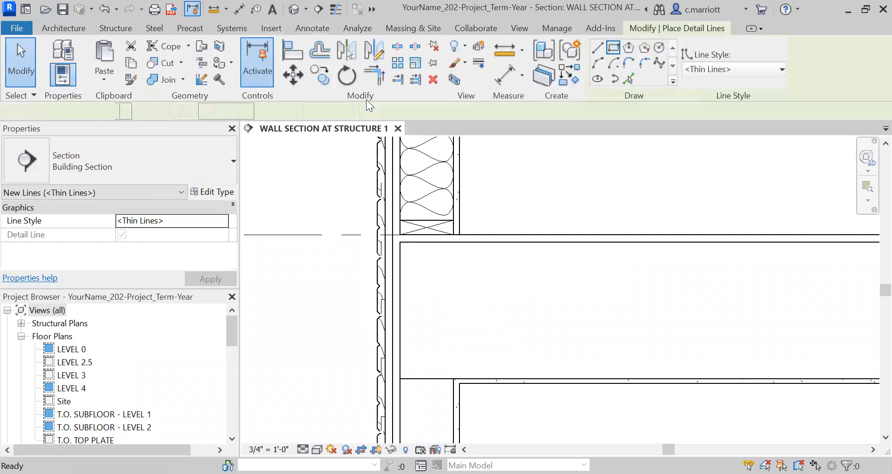
{"action": "left_click", "coordinate": [751, 67]}
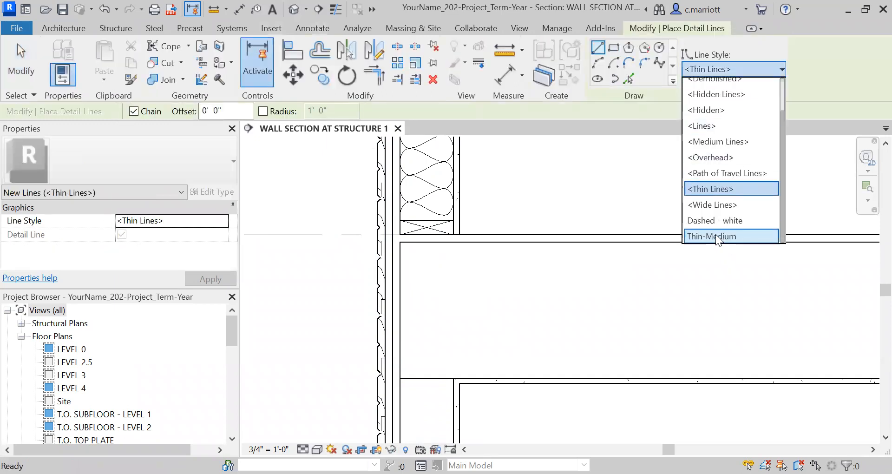
{"action": "left_click", "coordinate": [716, 234]}
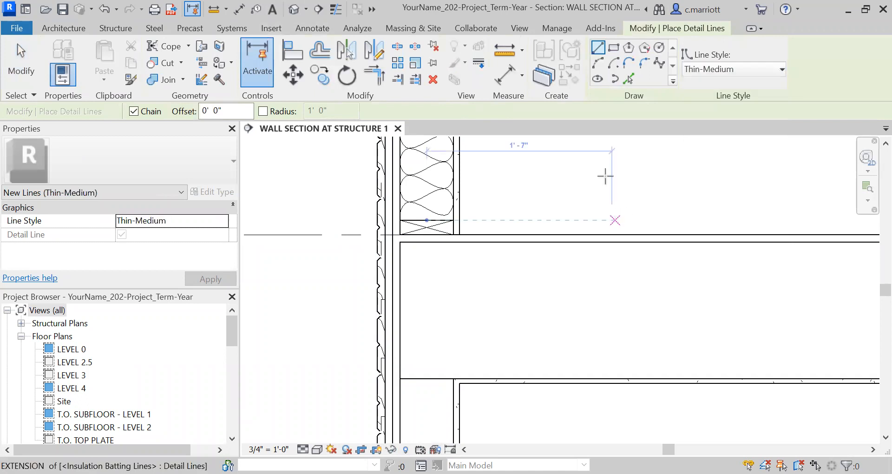
{"action": "left_click", "coordinate": [614, 47]}
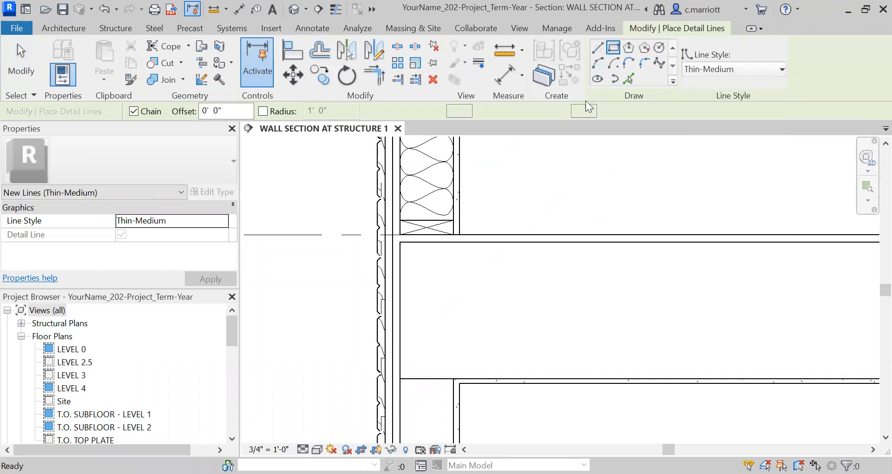
{"action": "left_click", "coordinate": [400, 379]}
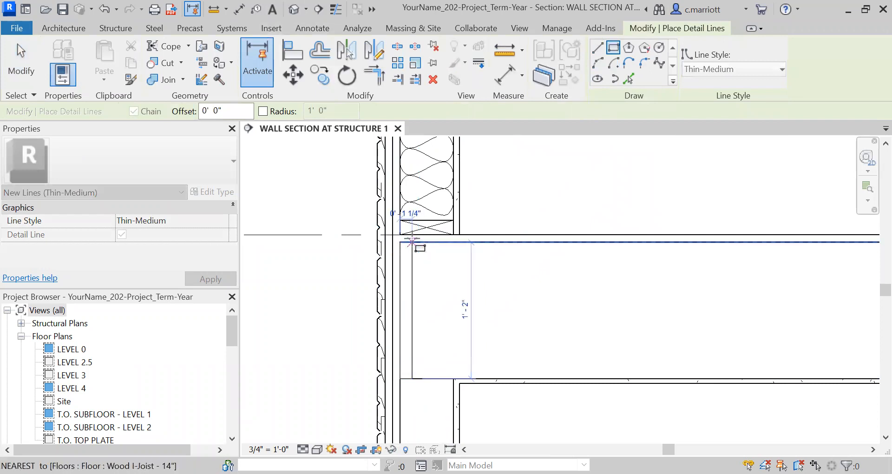
{"action": "left_click", "coordinate": [412, 240]}
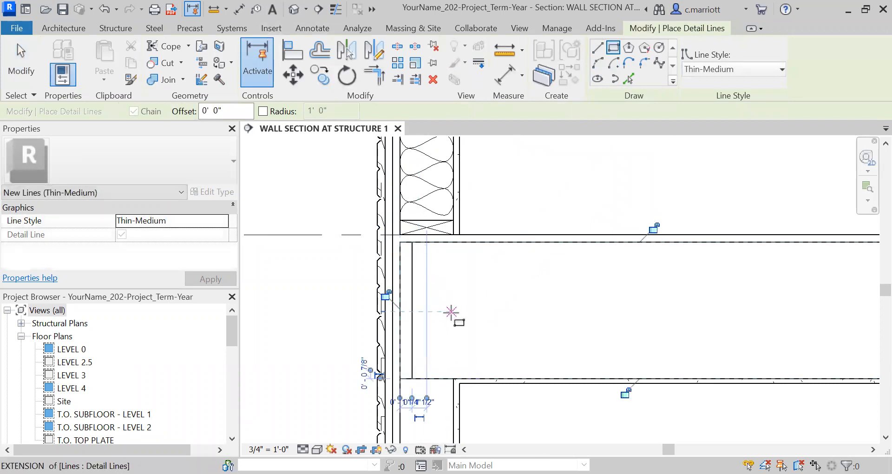
{"action": "key", "text": "Escape"}
{"action": "key", "text": "Escape"}
Draw two crossing diagonal detail lines corner to corner inside the rim board rectangle, using the <Thin Lines> style
{"action": "middle_click_drag", "start_coordinate": [416, 288], "coordinate": [483, 238]}
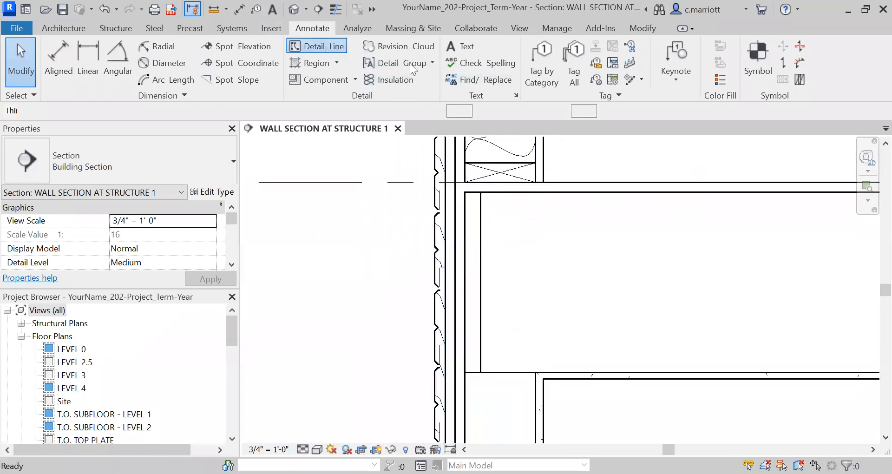
{"action": "left_click", "coordinate": [320, 46]}
{"action": "left_click", "coordinate": [744, 67]}
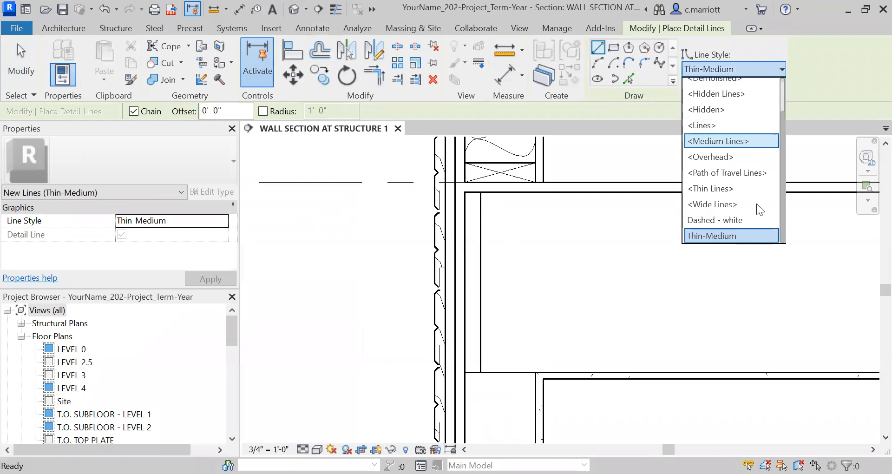
{"action": "left_click", "coordinate": [741, 189]}
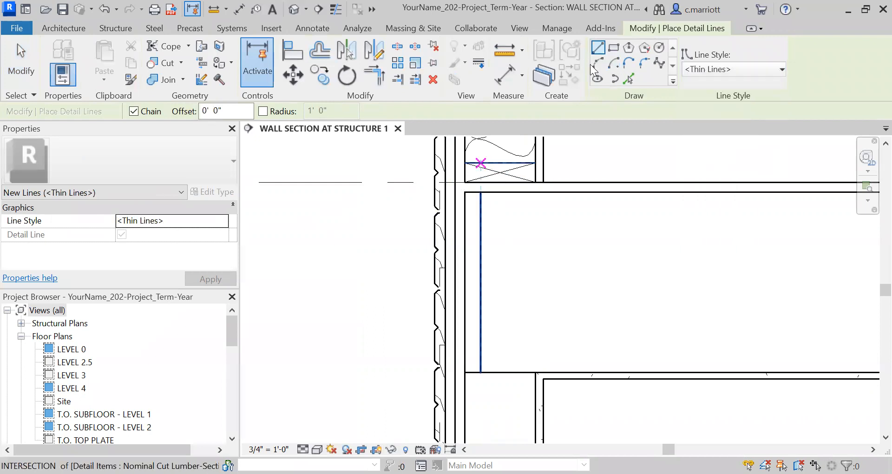
{"action": "left_click", "coordinate": [481, 191]}
{"action": "key", "text": "Escape"}
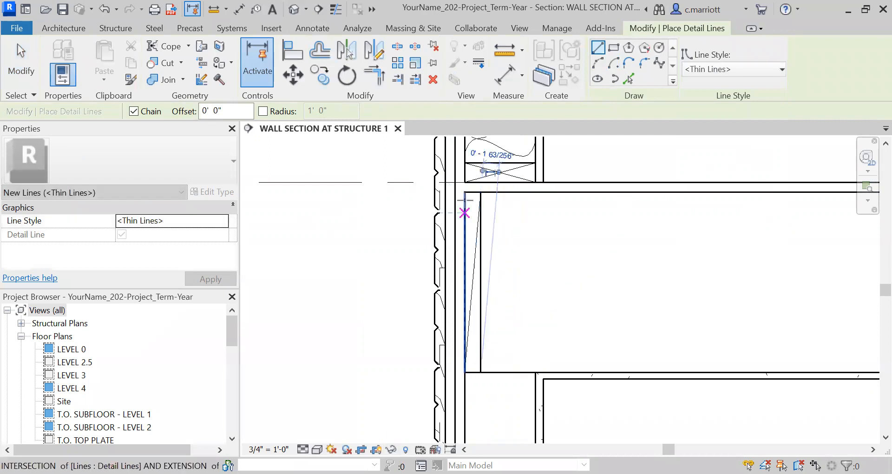
{"action": "left_click", "coordinate": [463, 192]}
{"action": "left_click", "coordinate": [481, 372]}
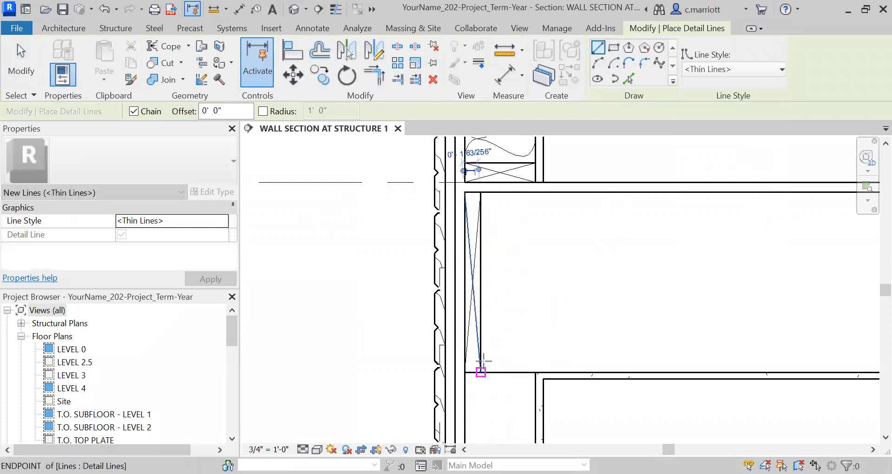
{"action": "scroll", "coordinate": [482, 277], "scroll_direction": "up", "scroll_amount": 3}
{"action": "key", "text": "Escape"}
{"action": "key", "text": "Escape"}
Close the outer end of the subfloor with a short <Thin Lines> detail line between its bottom and top edges
{"action": "scroll", "coordinate": [441, 372], "scroll_direction": "up", "scroll_amount": 1}
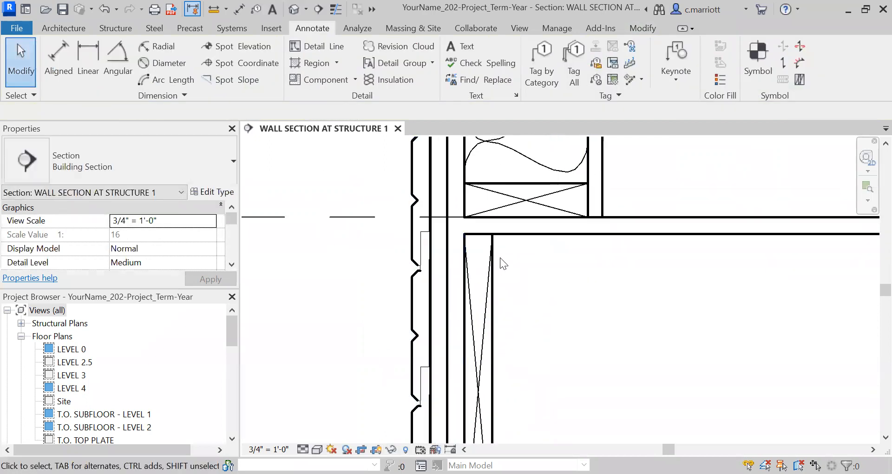
{"action": "middle_click_drag", "start_coordinate": [496, 268], "coordinate": [474, 327]}
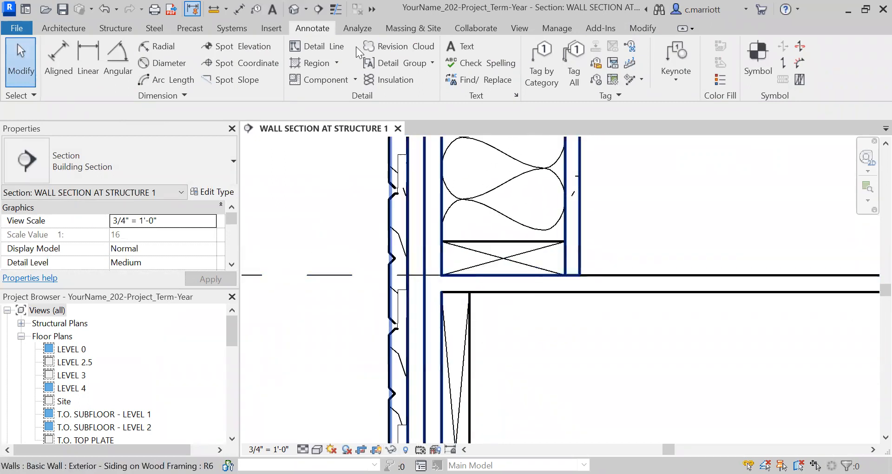
{"action": "left_click", "coordinate": [321, 45]}
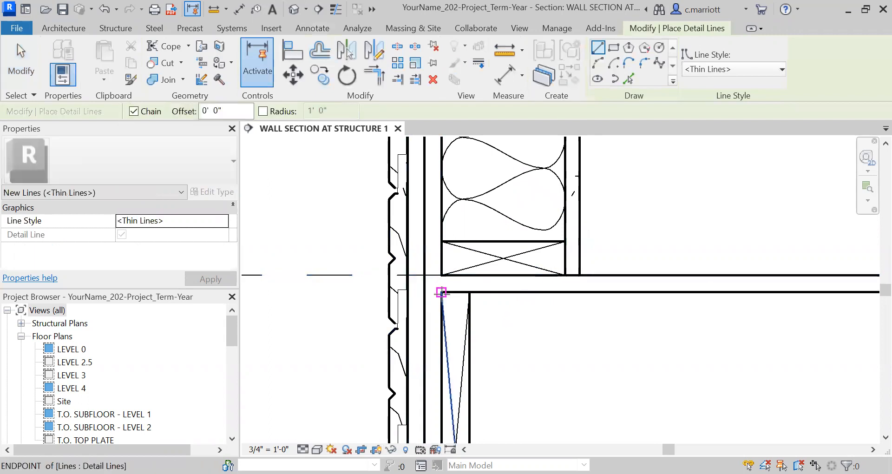
{"action": "left_click", "coordinate": [442, 276]}
{"action": "key", "text": "Escape"}
{"action": "key", "text": "Escape"}
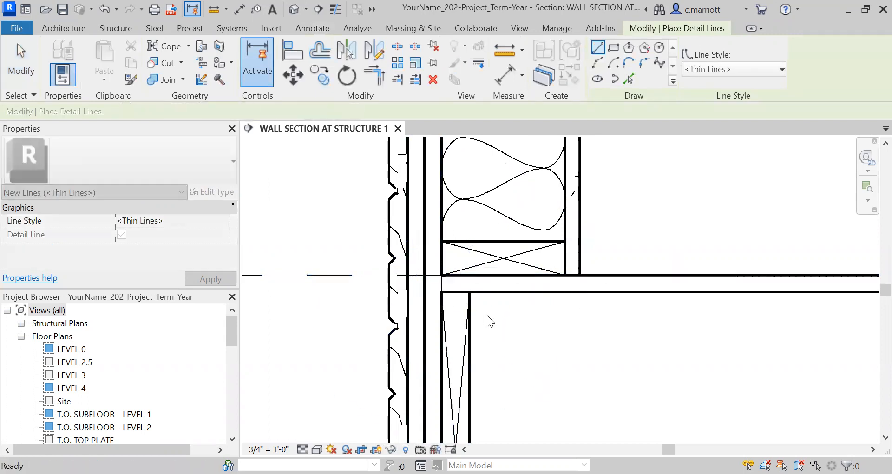
Create a rectangular masking region with invisible lines, about 1" by 3/4", over the base of the interior wall finish beside the bottom plate
{"action": "scroll", "coordinate": [488, 314], "scroll_direction": "down", "scroll_amount": 6}
{"action": "middle_click_drag", "start_coordinate": [473, 310], "coordinate": [421, 302]}
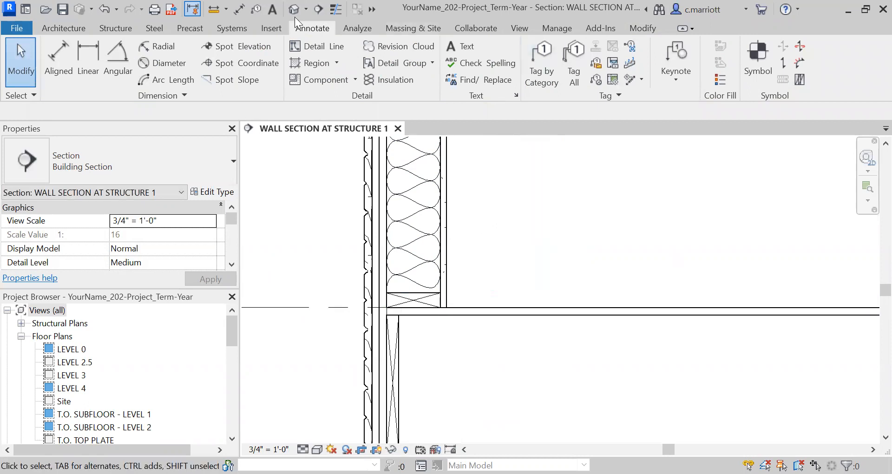
{"action": "scroll", "coordinate": [427, 230], "scroll_direction": "down", "scroll_amount": 2}
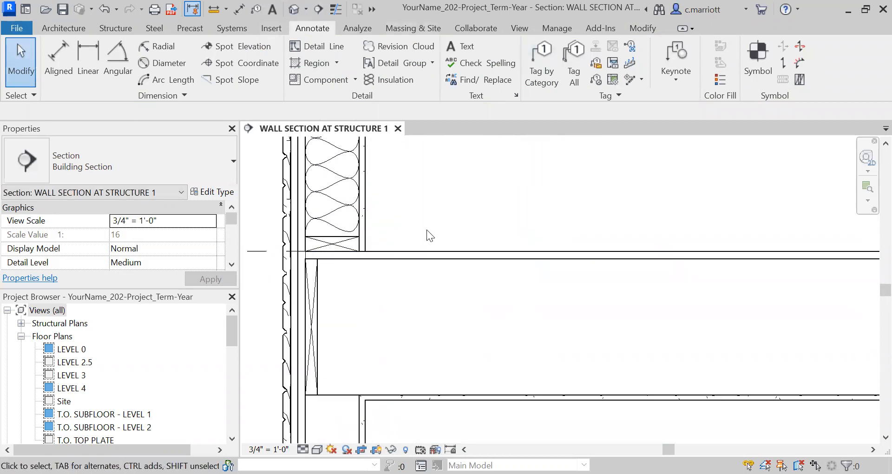
{"action": "scroll", "coordinate": [446, 278], "scroll_direction": "up", "scroll_amount": 2}
{"action": "middle_click_drag", "start_coordinate": [407, 263], "coordinate": [413, 315]}
{"action": "scroll", "coordinate": [426, 293], "scroll_direction": "up", "scroll_amount": 1}
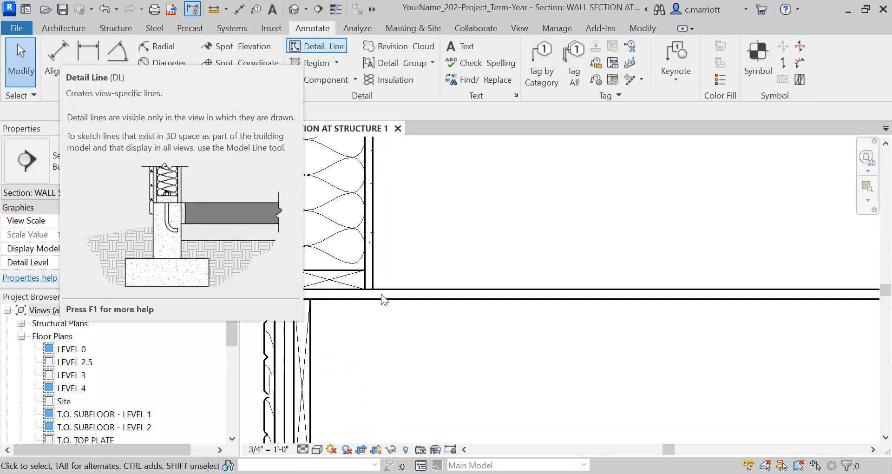
{"action": "scroll", "coordinate": [381, 294], "scroll_direction": "up", "scroll_amount": 3}
{"action": "left_click", "coordinate": [360, 285]}
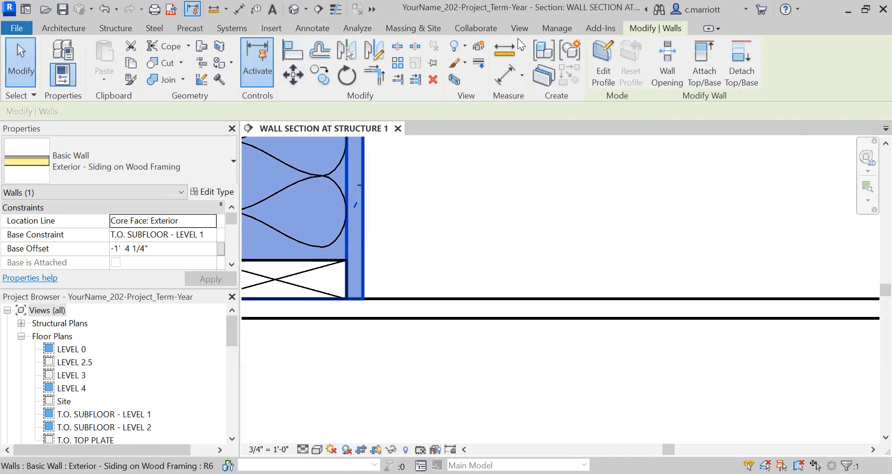
{"action": "left_click", "coordinate": [557, 27]}
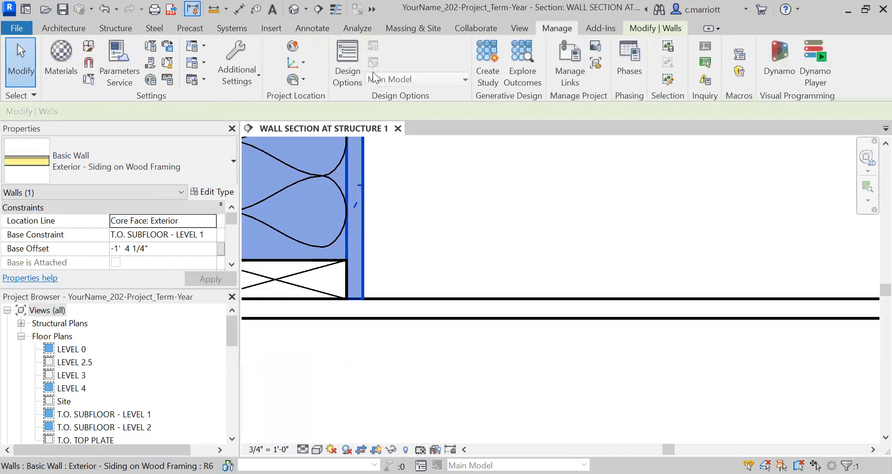
{"action": "left_click", "coordinate": [320, 26]}
{"action": "left_click", "coordinate": [337, 62]}
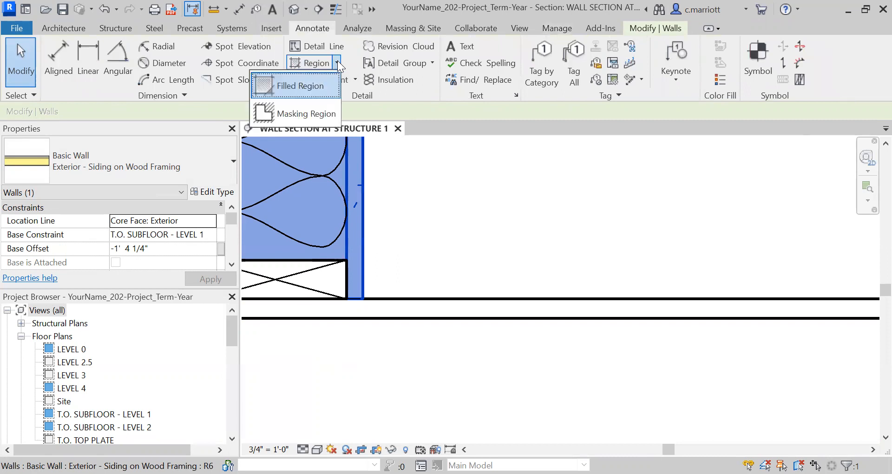
{"action": "left_click", "coordinate": [327, 117]}
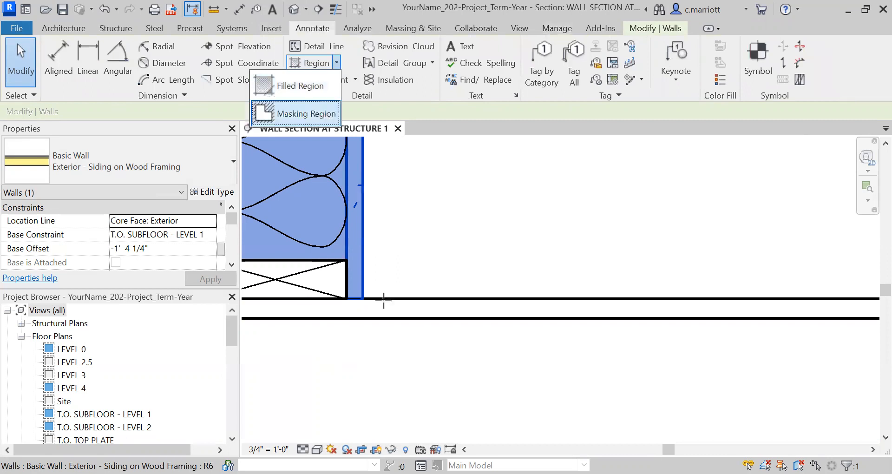
{"action": "scroll", "coordinate": [347, 297], "scroll_direction": "up", "scroll_amount": 2}
{"action": "left_click", "coordinate": [347, 296]}
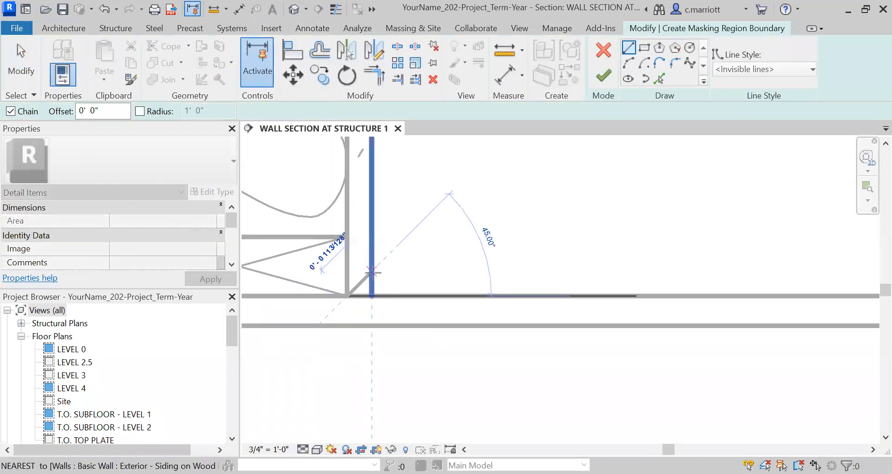
{"action": "left_click", "coordinate": [644, 47]}
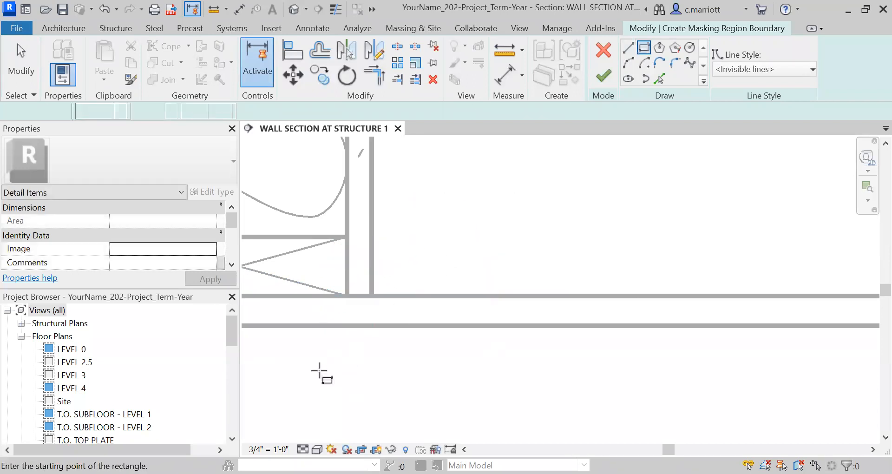
{"action": "left_click", "coordinate": [347, 296]}
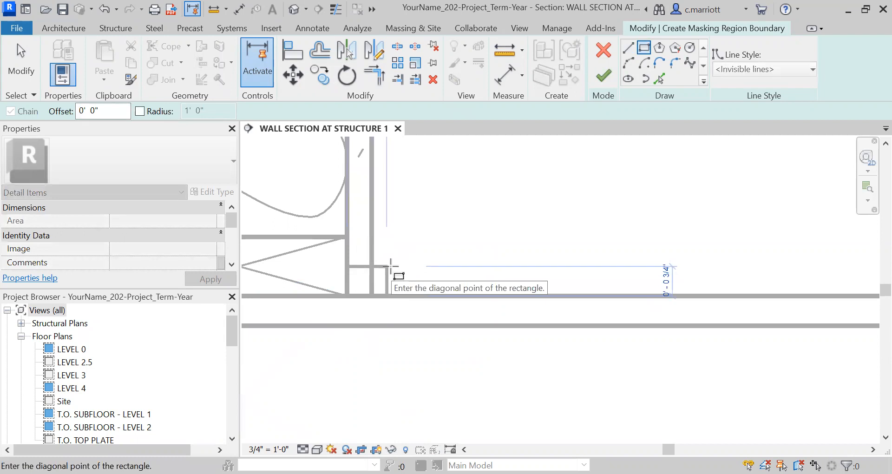
{"action": "left_click", "coordinate": [388, 266]}
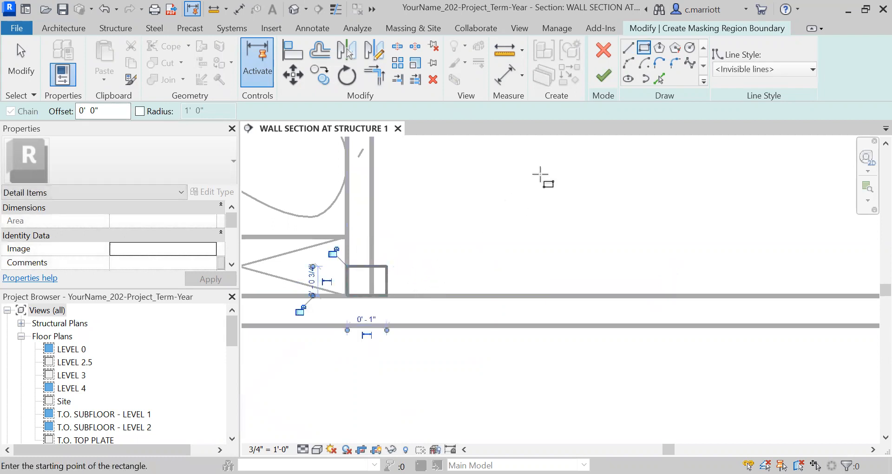
{"action": "left_click", "coordinate": [603, 76]}
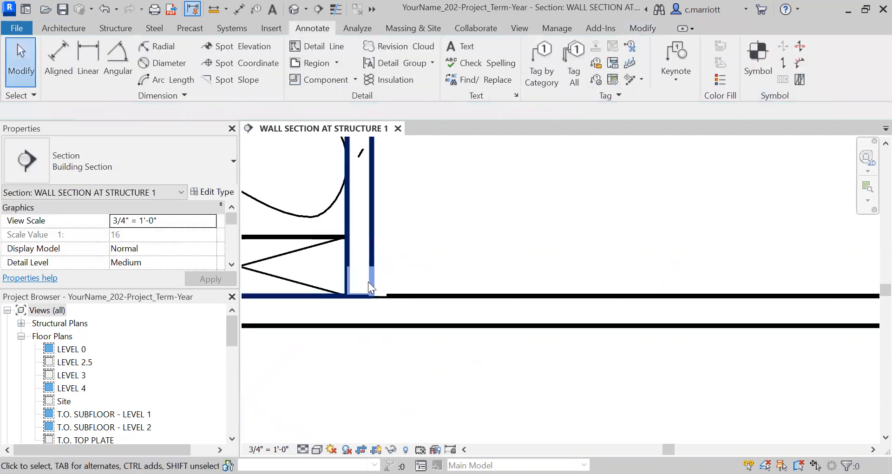
Pull the masking region's wall-side edge back so it clears the thick line along the bottom plate's inner face
{"action": "left_click", "coordinate": [358, 279]}
{"action": "scroll", "coordinate": [351, 284], "scroll_direction": "up", "scroll_amount": 3}
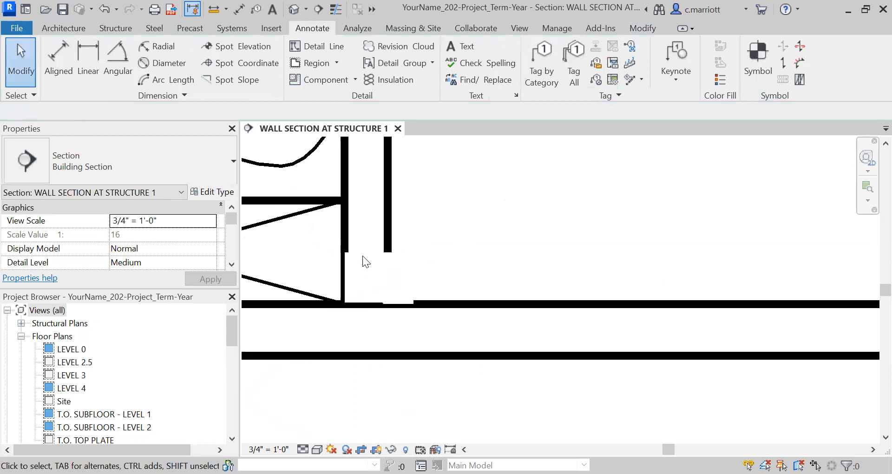
{"action": "left_click", "coordinate": [350, 275]}
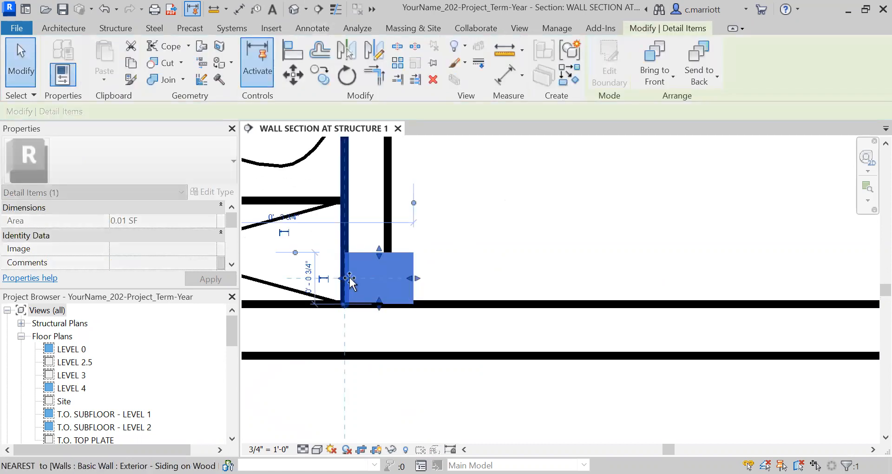
{"action": "left_click_drag", "start_coordinate": [354, 279], "coordinate": [352, 279]}
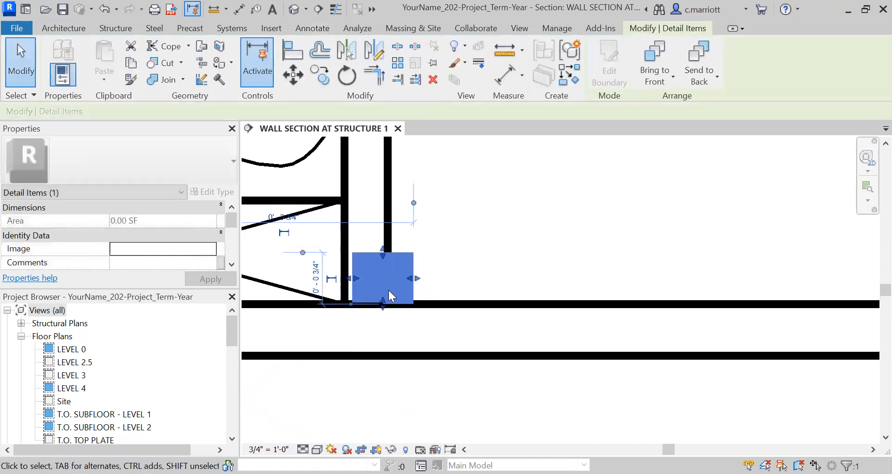
{"action": "left_click", "coordinate": [494, 277]}
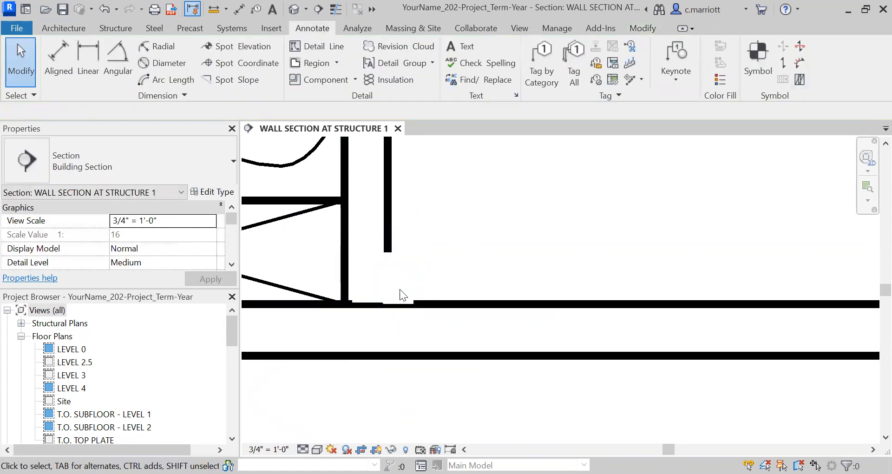
Raise the masking region's bottom edge slightly so it no longer covers the subfloor's top line
{"action": "left_click", "coordinate": [382, 303]}
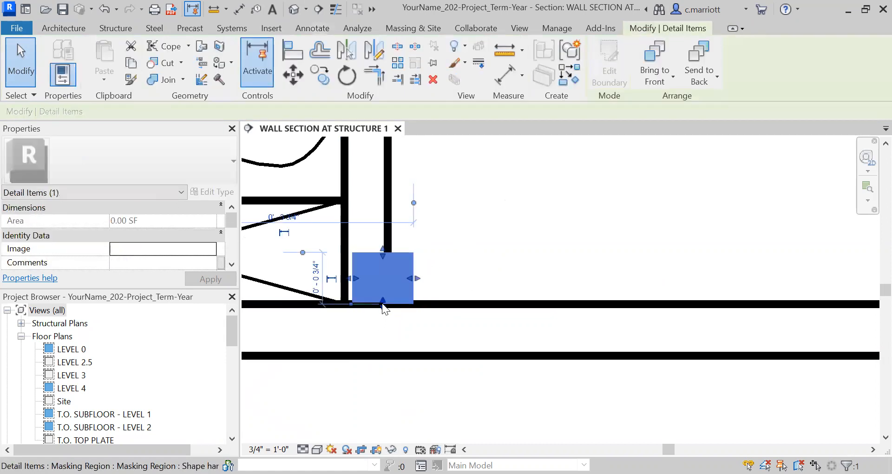
{"action": "left_click_drag", "start_coordinate": [382, 303], "coordinate": [383, 298]}
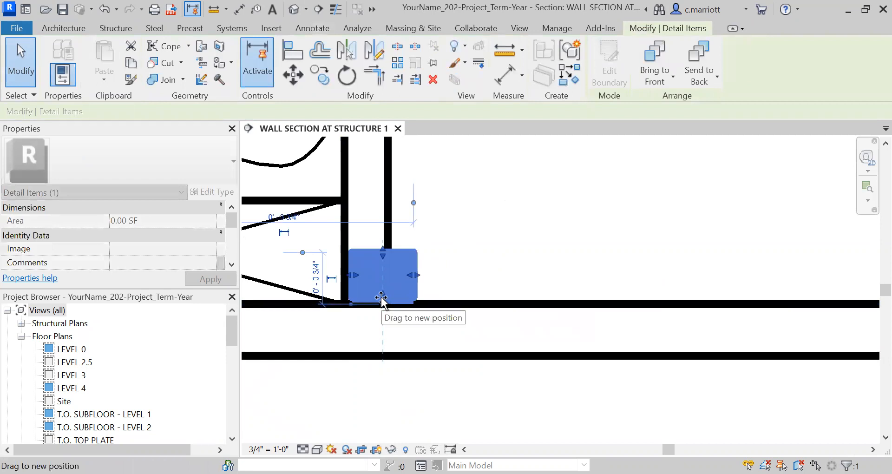
{"action": "left_click", "coordinate": [464, 264]}
{"action": "left_click", "coordinate": [383, 293]}
{"action": "left_click", "coordinate": [425, 276]}
{"action": "scroll", "coordinate": [424, 287], "scroll_direction": "down", "scroll_amount": 5}
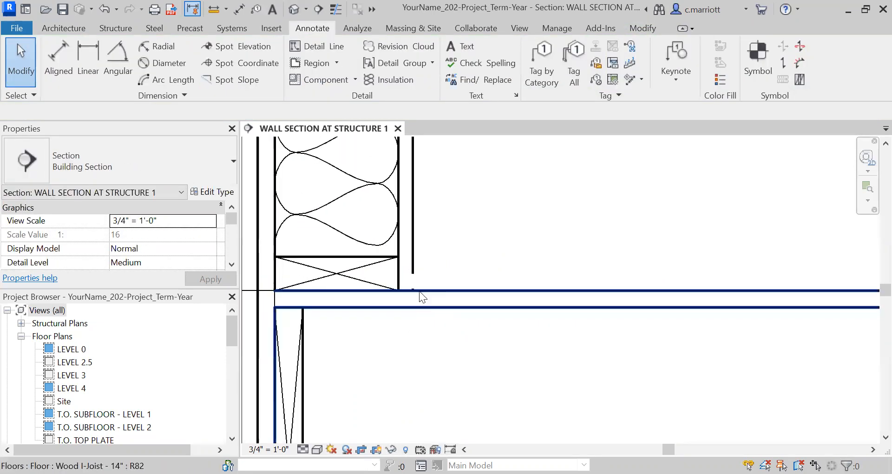
{"action": "middle_click_drag", "start_coordinate": [439, 296], "coordinate": [414, 329]}
{"action": "scroll", "coordinate": [375, 333], "scroll_direction": "up", "scroll_amount": 5}
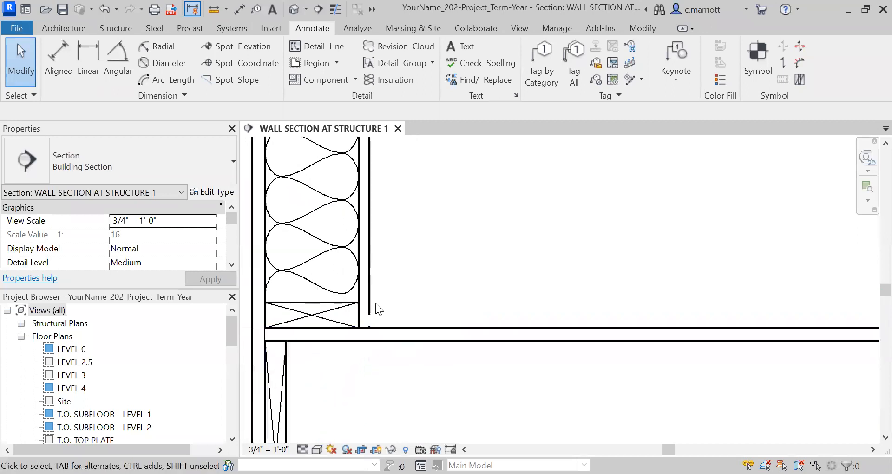
{"action": "scroll", "coordinate": [384, 307], "scroll_direction": "up", "scroll_amount": 2}
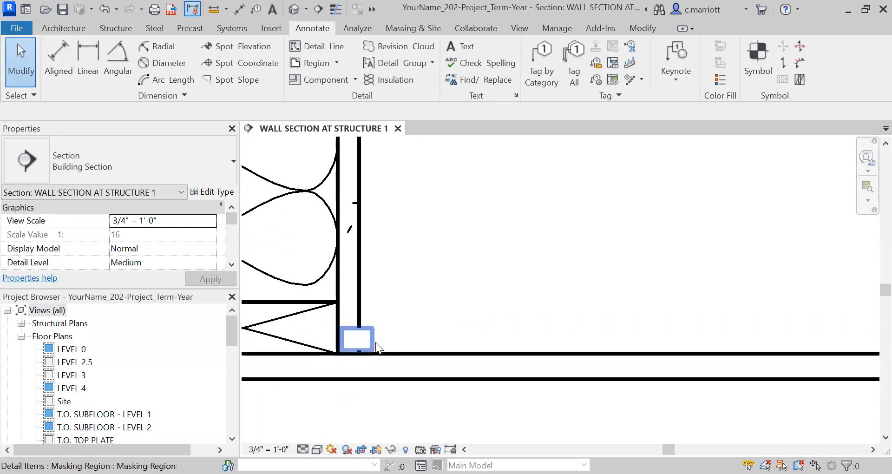
Draw a Thin-Medium detail line about 5'-9" long along the subfloor's top edge, from the bottom plate's inner corner past the section's crop edge
{"action": "scroll", "coordinate": [398, 319], "scroll_direction": "down", "scroll_amount": 2}
{"action": "scroll", "coordinate": [398, 319], "scroll_direction": "down", "scroll_amount": 2}
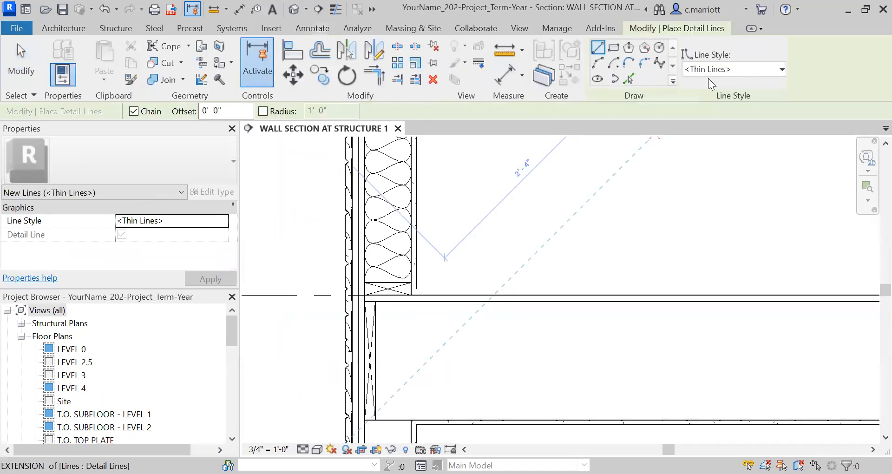
{"action": "left_click", "coordinate": [782, 69]}
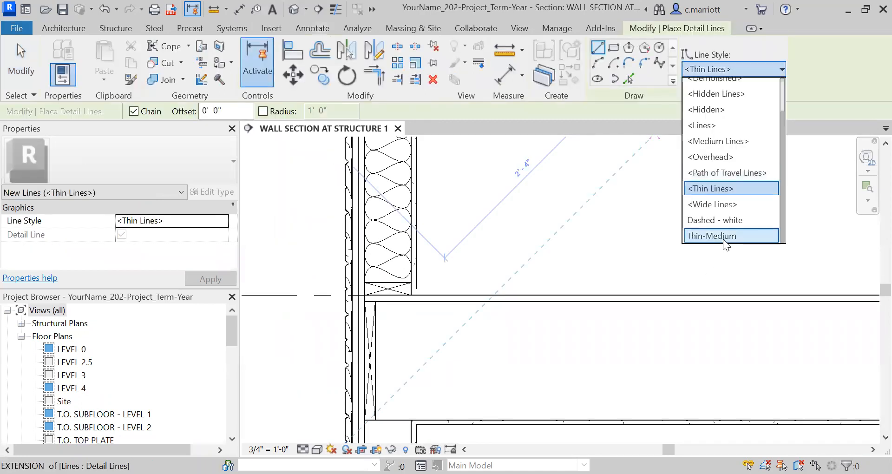
{"action": "left_click", "coordinate": [723, 239]}
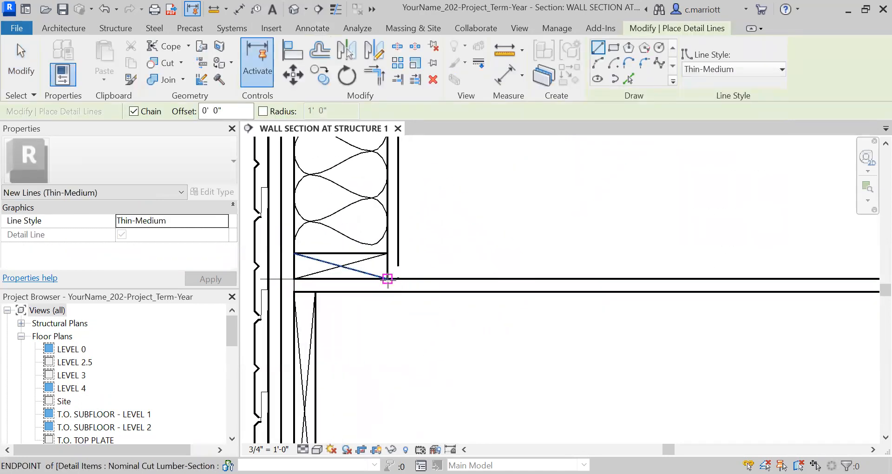
{"action": "left_click", "coordinate": [388, 279]}
{"action": "scroll", "coordinate": [470, 269], "scroll_direction": "down", "scroll_amount": 5}
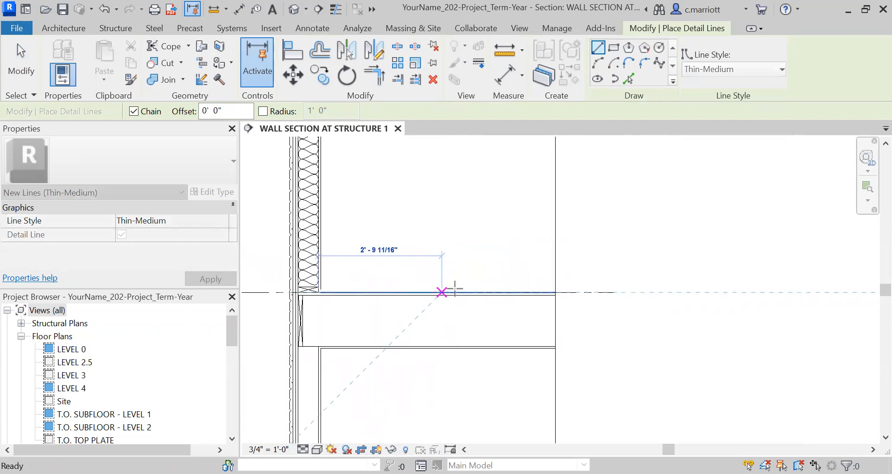
{"action": "left_click", "coordinate": [571, 292]}
{"action": "key", "text": "Escape"}
{"action": "key", "text": "Escape"}
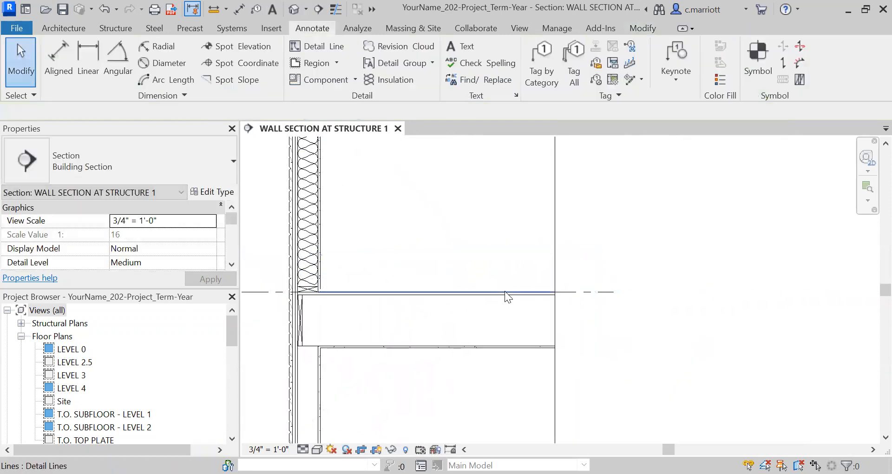
Move the new Thin-Medium line 0.75" straight up to represent the top of the finish floor
{"action": "left_click", "coordinate": [505, 291]}
{"action": "key", "text": "m"}
{"action": "key", "text": "v"}
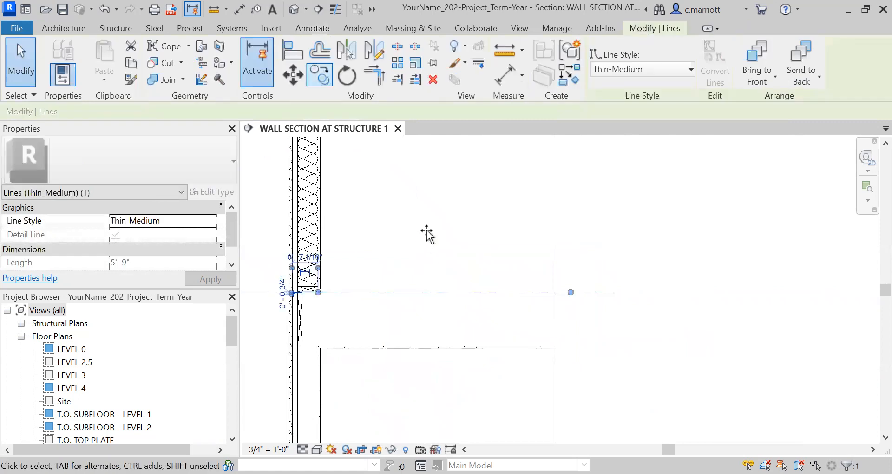
{"action": "left_click", "coordinate": [417, 239]}
{"action": "type", "text": ".75\""}
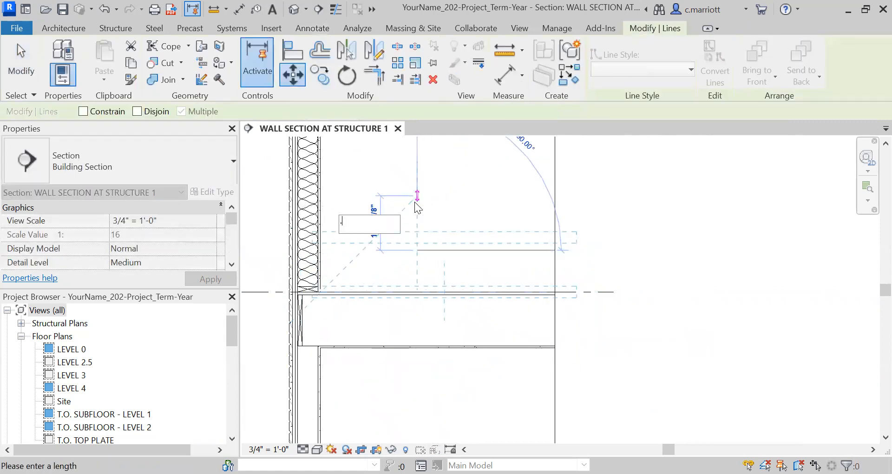
{"action": "key", "text": "Return"}
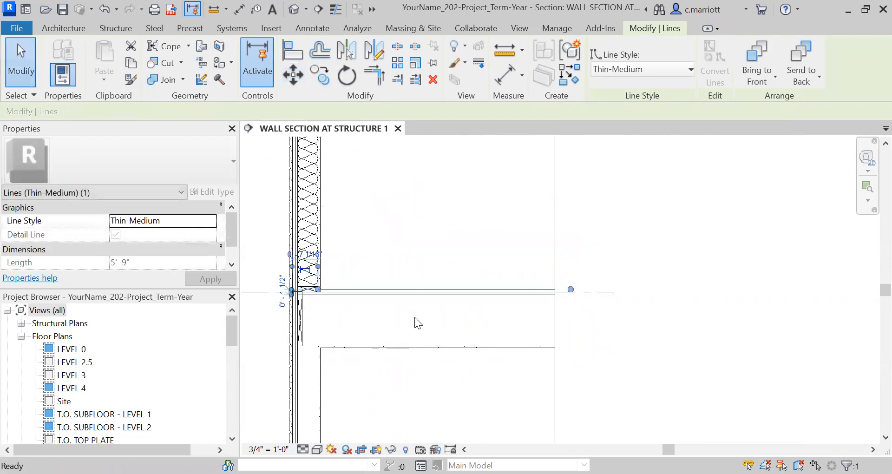
{"action": "key", "text": "Escape"}
{"action": "scroll", "coordinate": [321, 293], "scroll_direction": "up", "scroll_amount": 3}
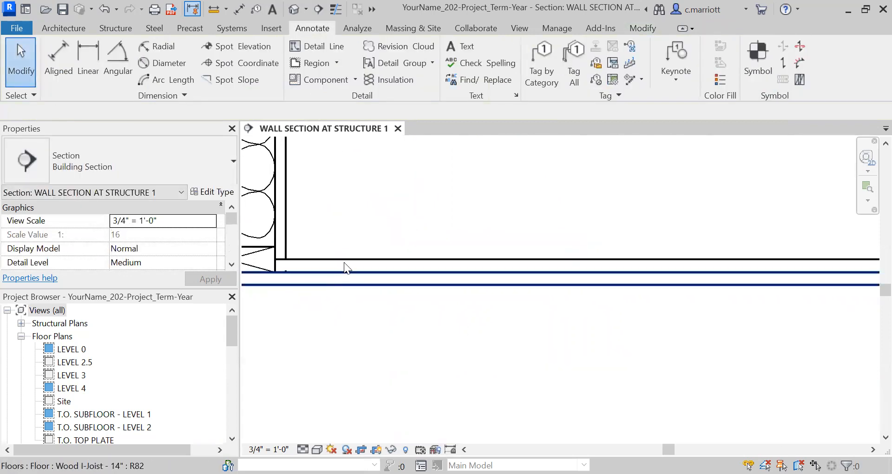
{"action": "middle_click_drag", "start_coordinate": [327, 248], "coordinate": [434, 309]}
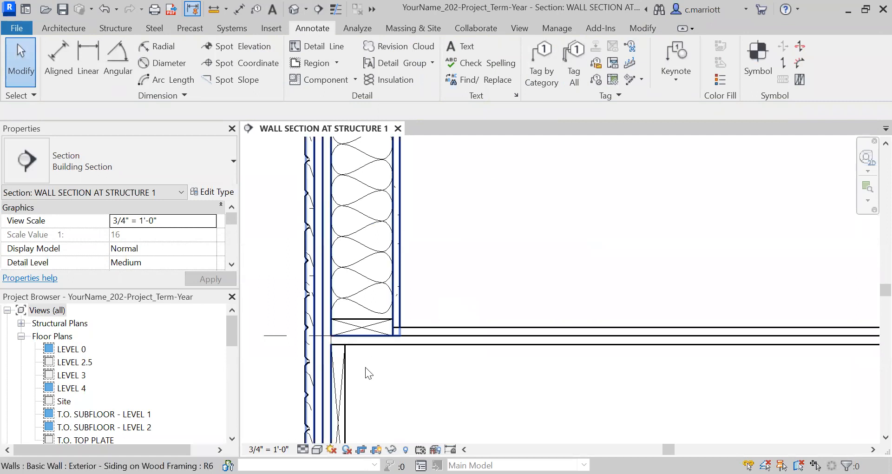
Search the Autodesk family library's detail items for "base" and load the Base Molding-Section family
{"action": "left_click", "coordinate": [276, 32]}
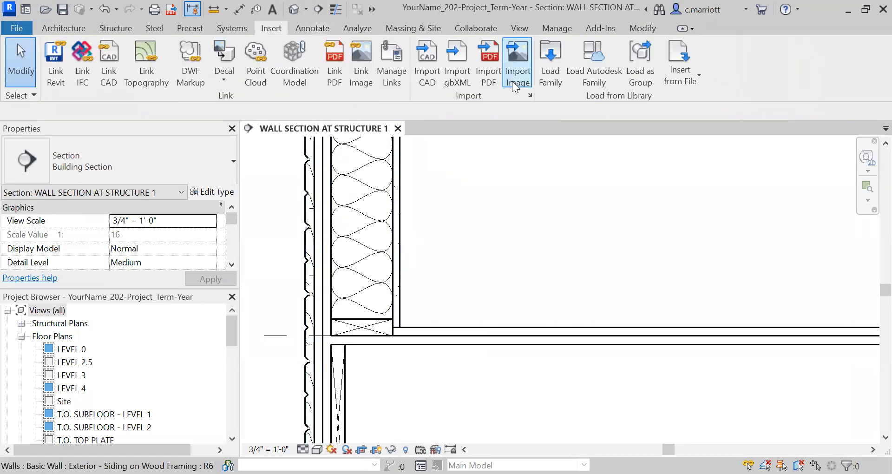
{"action": "left_click", "coordinate": [591, 80]}
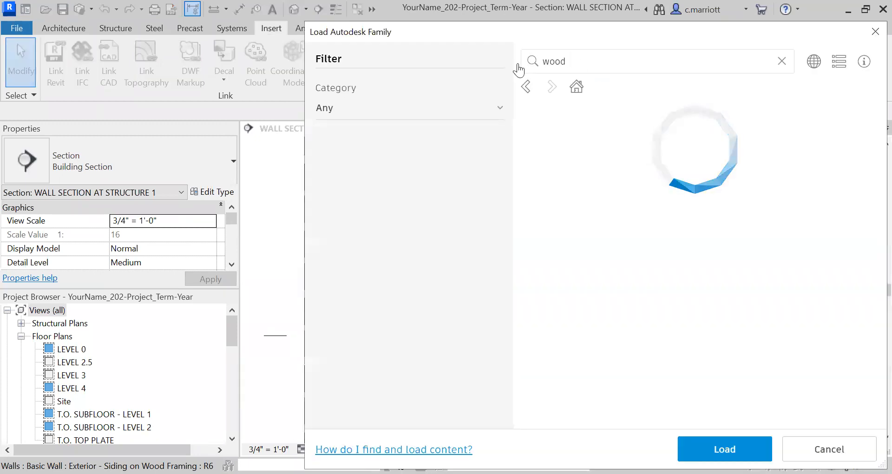
{"action": "type", "text": "base"}
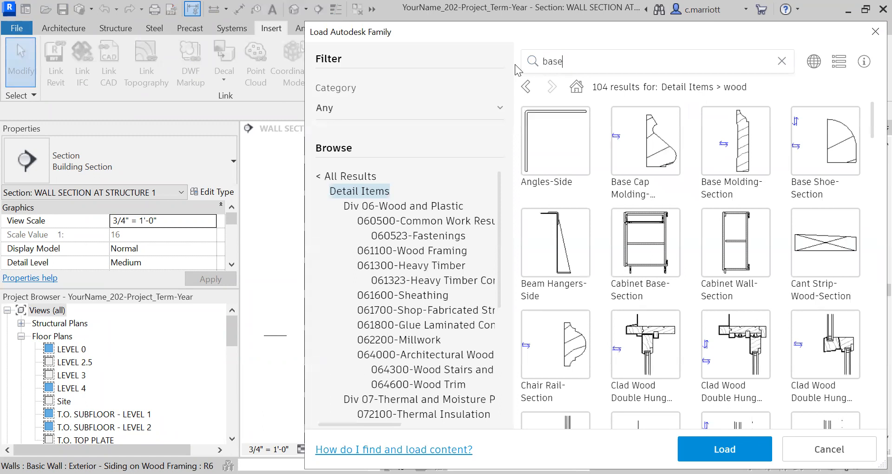
{"action": "key", "text": "Return"}
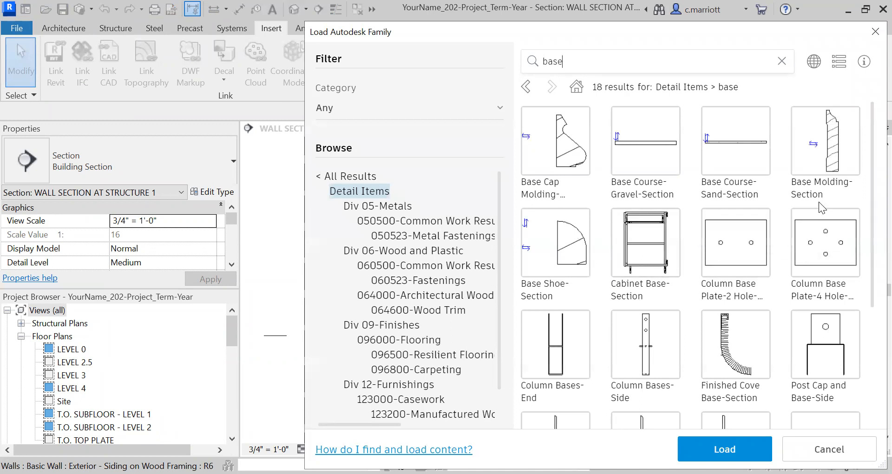
{"action": "scroll", "coordinate": [692, 293], "scroll_direction": "down", "scroll_amount": 3}
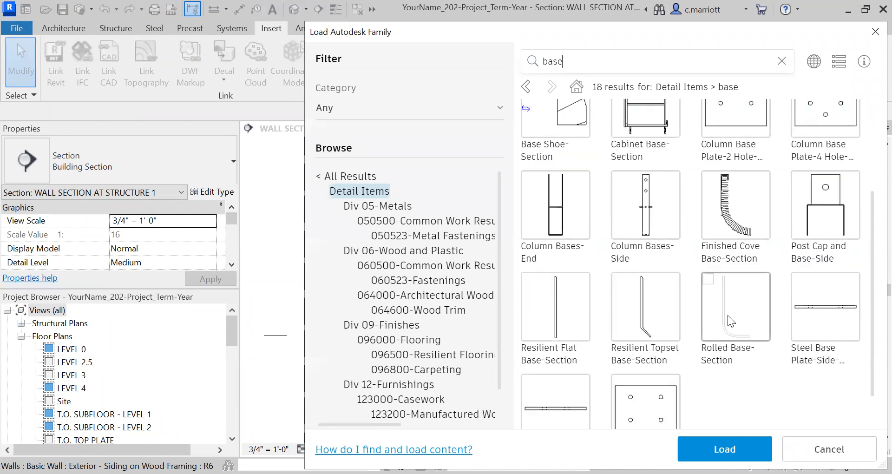
{"action": "scroll", "coordinate": [716, 302], "scroll_direction": "up", "scroll_amount": 3}
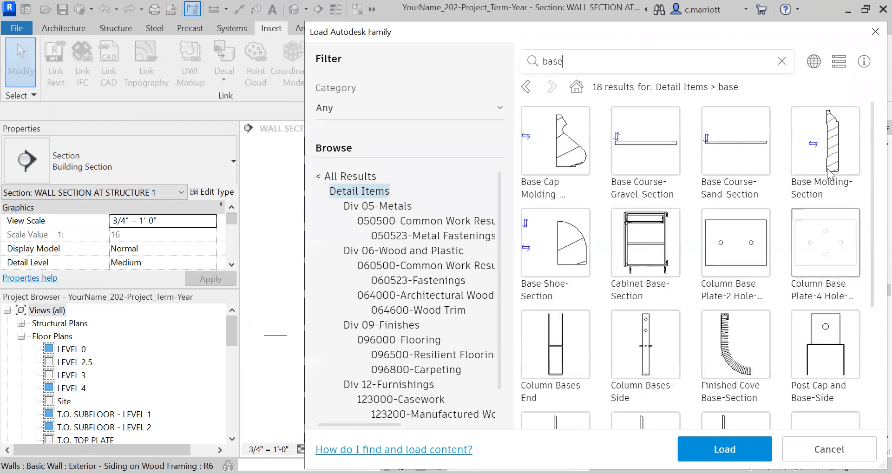
{"action": "left_click", "coordinate": [838, 136]}
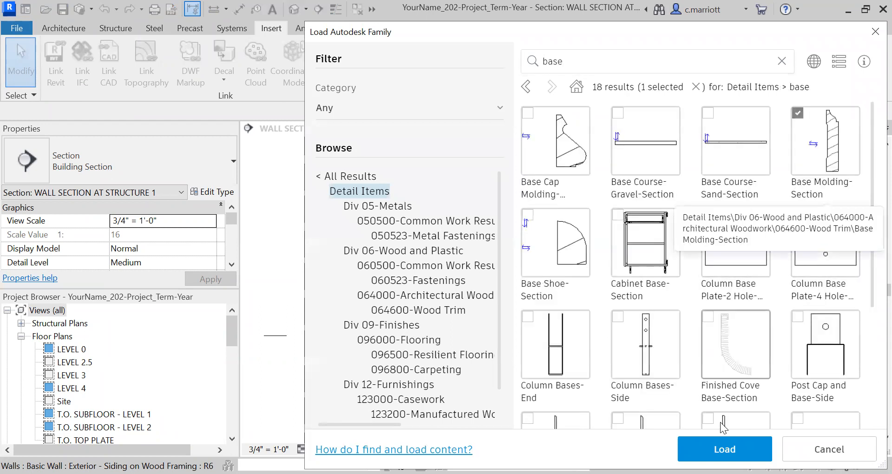
{"action": "left_click", "coordinate": [726, 439]}
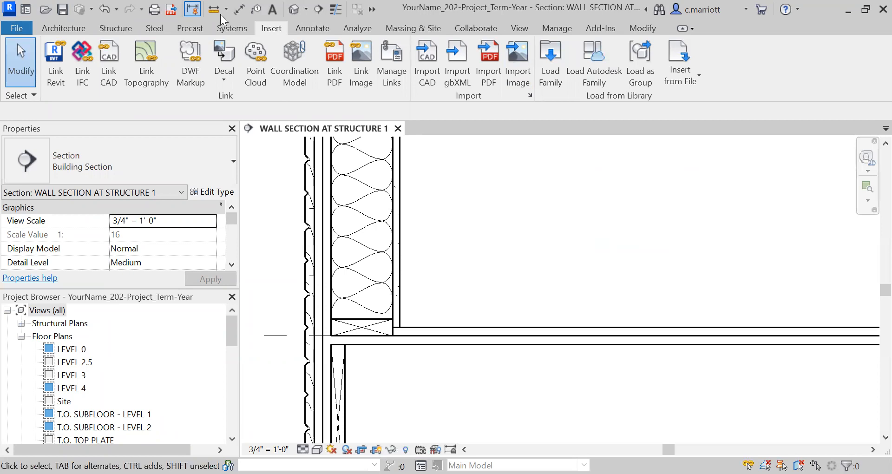
Place a Base Molding-Section 5/8" x 3 1/2" detail component where the interior wall finish meets the finish floor line
{"action": "left_click", "coordinate": [308, 29]}
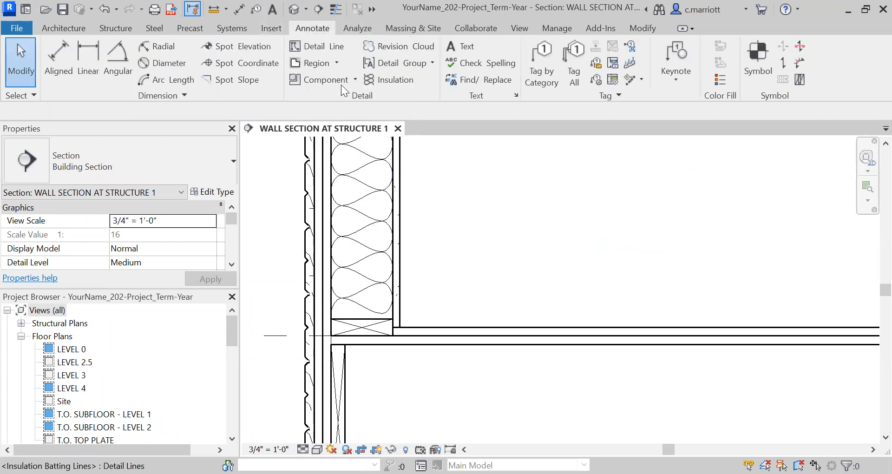
{"action": "left_click", "coordinate": [355, 80]}
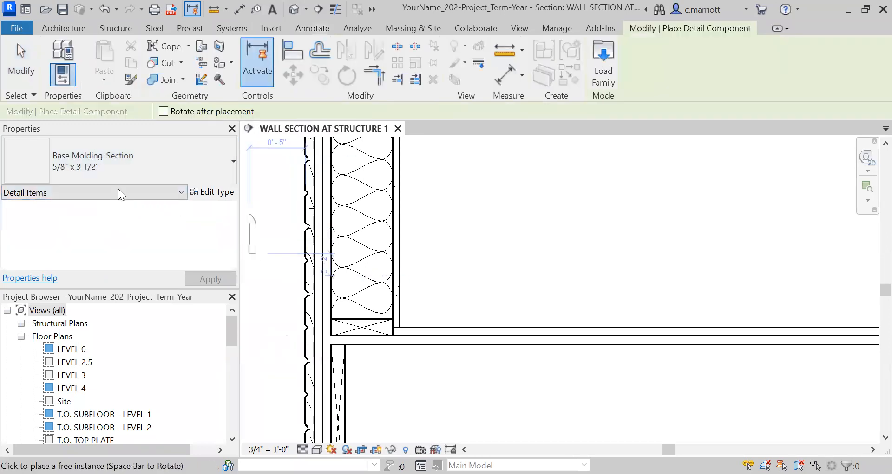
{"action": "left_click", "coordinate": [398, 328]}
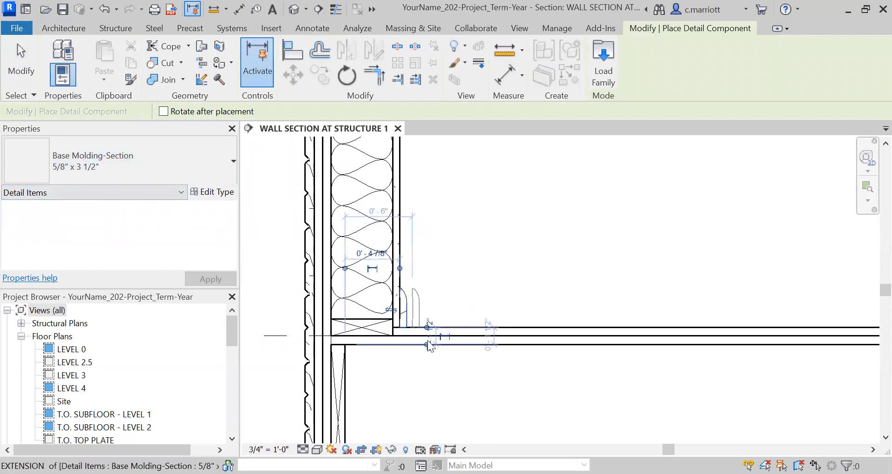
{"action": "key", "text": "Escape"}
{"action": "key", "text": "Escape"}
Examine the Level 2 floor junction with its base molding, and the double top plate at the roof above
{"action": "scroll", "coordinate": [418, 302], "scroll_direction": "down", "scroll_amount": 3}
{"action": "scroll", "coordinate": [432, 308], "scroll_direction": "down", "scroll_amount": 3}
{"action": "middle_click_drag", "start_coordinate": [436, 301], "coordinate": [432, 267]}
{"action": "scroll", "coordinate": [416, 295], "scroll_direction": "up", "scroll_amount": 1}
{"action": "scroll", "coordinate": [444, 298], "scroll_direction": "up", "scroll_amount": 2}
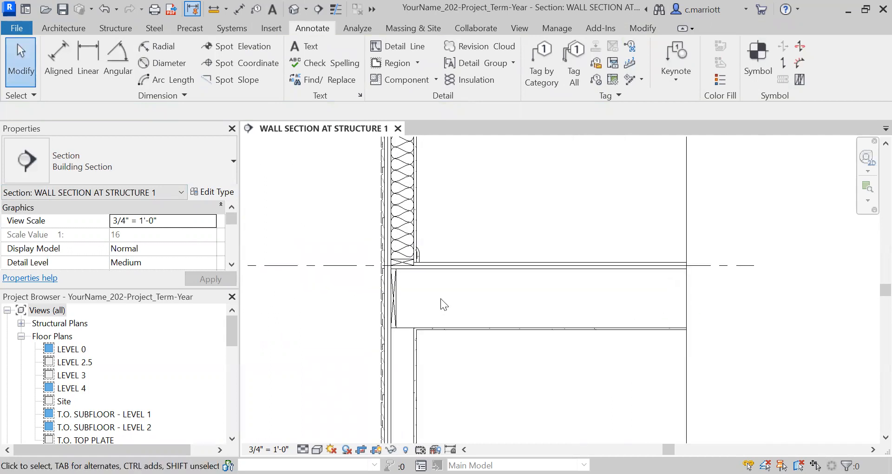
{"action": "scroll", "coordinate": [409, 276], "scroll_direction": "up", "scroll_amount": 3}
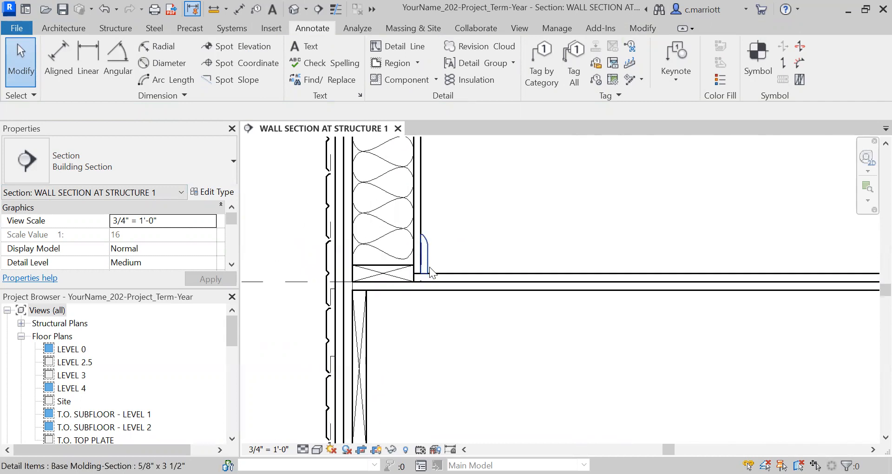
{"action": "scroll", "coordinate": [398, 307], "scroll_direction": "down", "scroll_amount": 3}
{"action": "middle_click_drag", "start_coordinate": [398, 308], "coordinate": [417, 252]}
{"action": "middle_click_drag", "start_coordinate": [441, 347], "coordinate": [441, 367]}
{"action": "scroll", "coordinate": [408, 281], "scroll_direction": "down", "scroll_amount": 3}
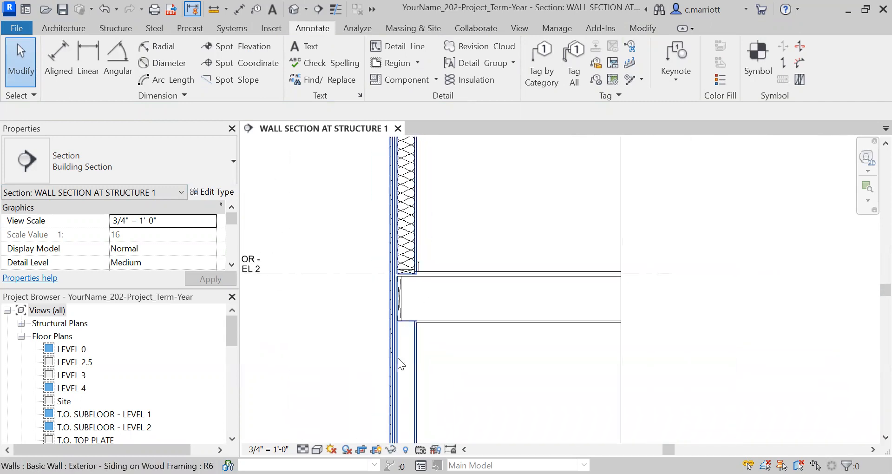
{"action": "scroll", "coordinate": [407, 305], "scroll_direction": "down", "scroll_amount": 2}
{"action": "middle_click_drag", "start_coordinate": [410, 191], "coordinate": [415, 323]}
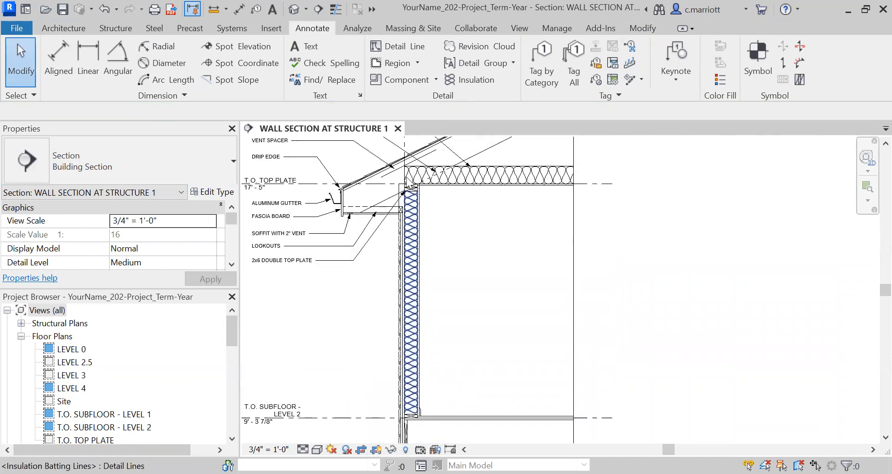
{"action": "scroll", "coordinate": [411, 205], "scroll_direction": "up", "scroll_amount": 3}
{"action": "scroll", "coordinate": [400, 245], "scroll_direction": "up", "scroll_amount": 4}
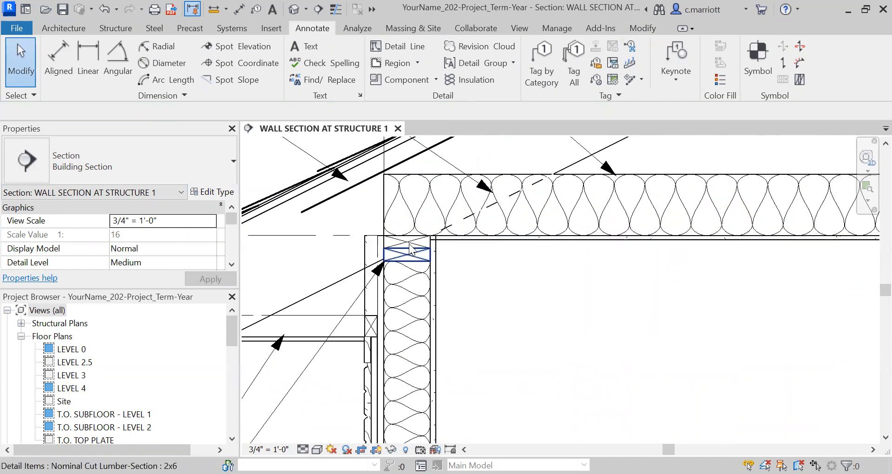
Copy the two 2x6 Nominal Cut Lumber-Section plates from the roof down to the top of the wall under the Level 2 floor
{"action": "scroll", "coordinate": [405, 246], "scroll_direction": "up", "scroll_amount": 2}
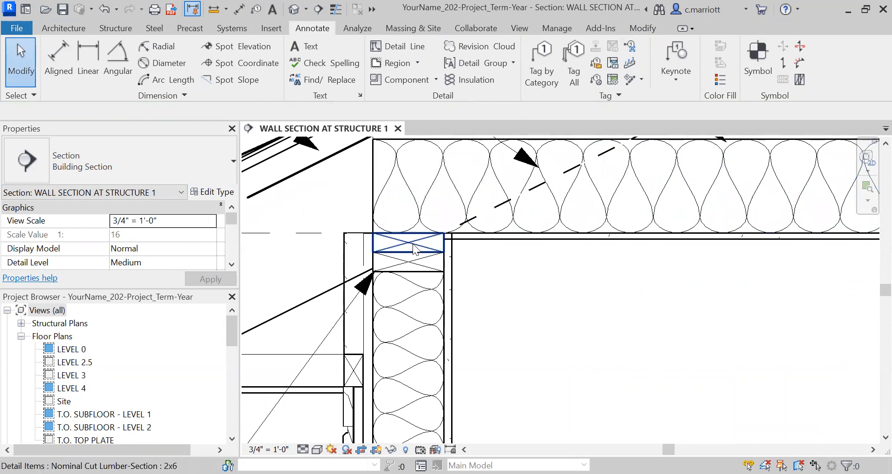
{"action": "left_click", "coordinate": [413, 248]}
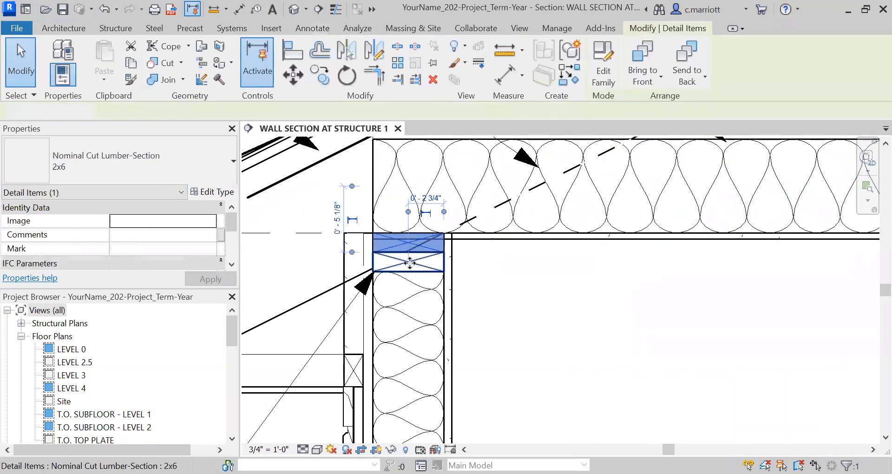
{"action": "left_click", "coordinate": [319, 75]}
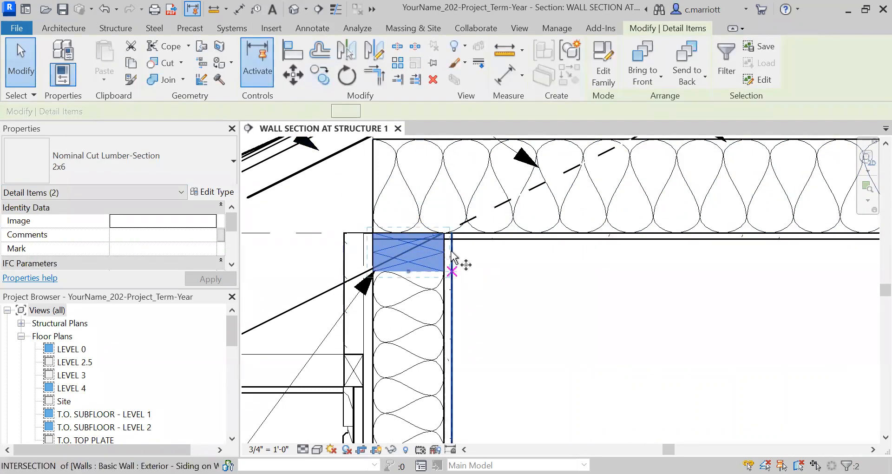
{"action": "scroll", "coordinate": [441, 244], "scroll_direction": "up", "scroll_amount": 2}
{"action": "left_click", "coordinate": [445, 231]}
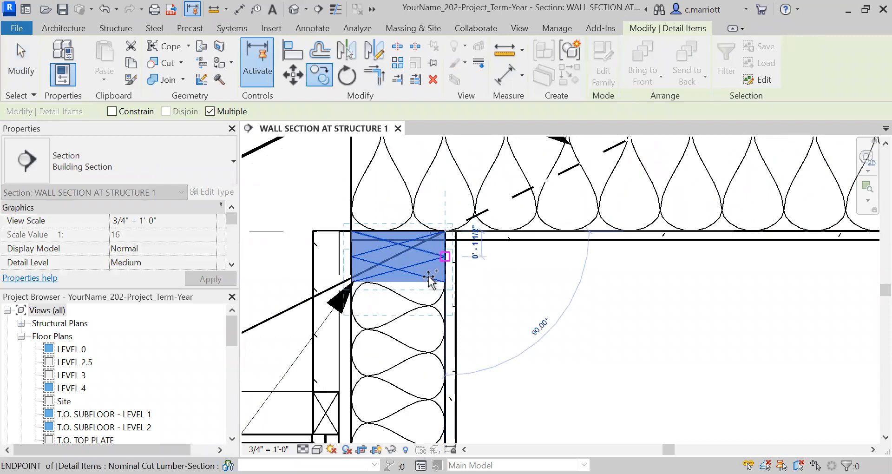
{"action": "scroll", "coordinate": [439, 281], "scroll_direction": "down", "scroll_amount": 5}
{"action": "middle_click_drag", "start_coordinate": [456, 381], "coordinate": [458, 204]}
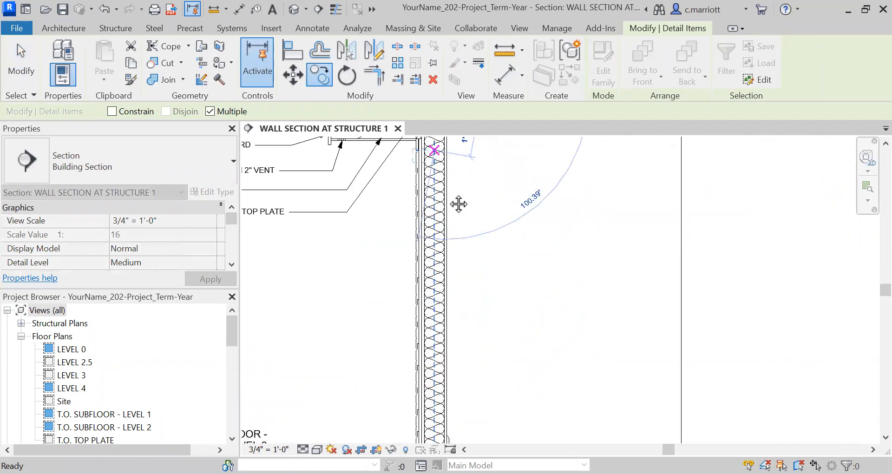
{"action": "middle_click_drag", "start_coordinate": [452, 377], "coordinate": [445, 212]}
{"action": "scroll", "coordinate": [437, 334], "scroll_direction": "up", "scroll_amount": 4}
{"action": "left_click", "coordinate": [437, 323]}
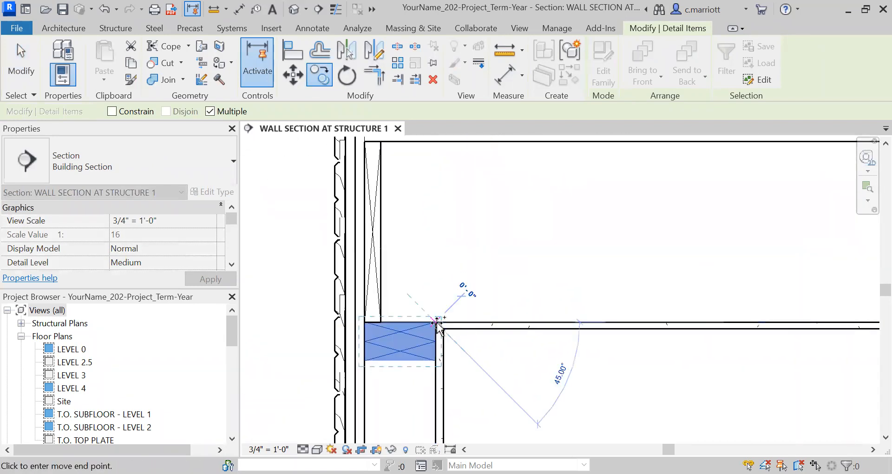
{"action": "key", "text": "Escape"}
Draw batting insulation along the inner face of the Level 2 rim board, from the subfloor underside down to the top plate
{"action": "scroll", "coordinate": [490, 356], "scroll_direction": "down", "scroll_amount": 3}
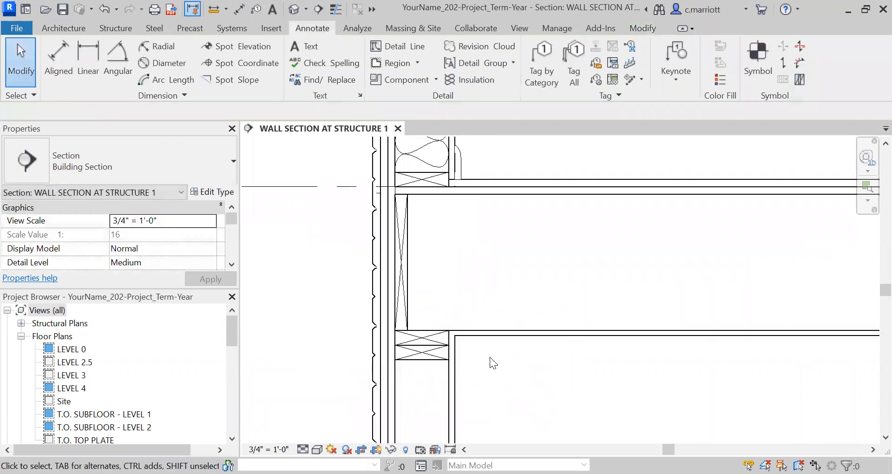
{"action": "mouse_move", "coordinate": [484, 356]}
{"action": "middle_mouse_down"}
{"action": "mouse_move", "coordinate": [468, 311]}
{"action": "mouse_move", "coordinate": [475, 325]}
{"action": "mouse_move", "coordinate": [454, 319]}
{"action": "middle_mouse_up"}
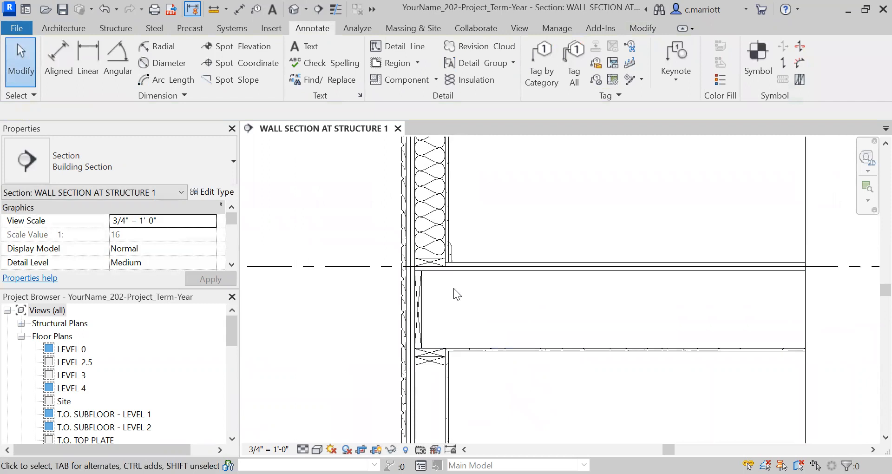
{"action": "scroll", "coordinate": [454, 290], "scroll_direction": "up", "scroll_amount": 2}
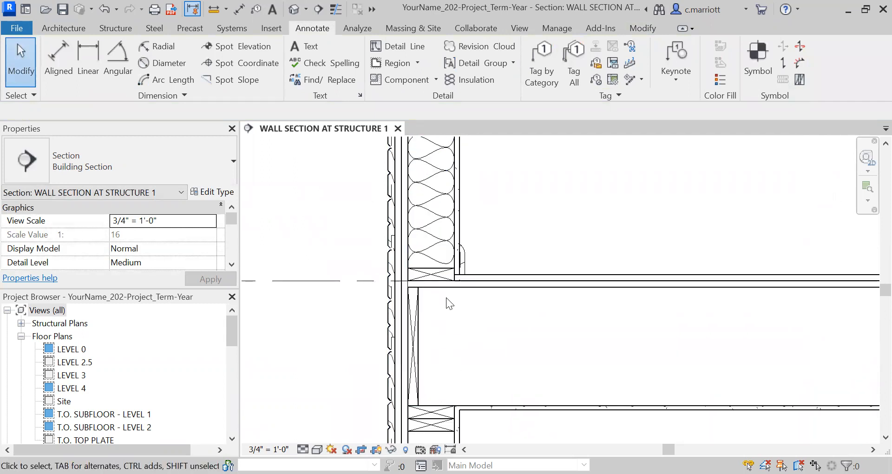
{"action": "left_click", "coordinate": [471, 80]}
{"action": "scroll", "coordinate": [436, 308], "scroll_direction": "up", "scroll_amount": 1}
{"action": "mouse_move", "coordinate": [442, 315]}
{"action": "middle_mouse_down"}
{"action": "mouse_move", "coordinate": [335, 163]}
{"action": "mouse_move", "coordinate": [365, 288]}
{"action": "mouse_move", "coordinate": [404, 372]}
{"action": "middle_mouse_up"}
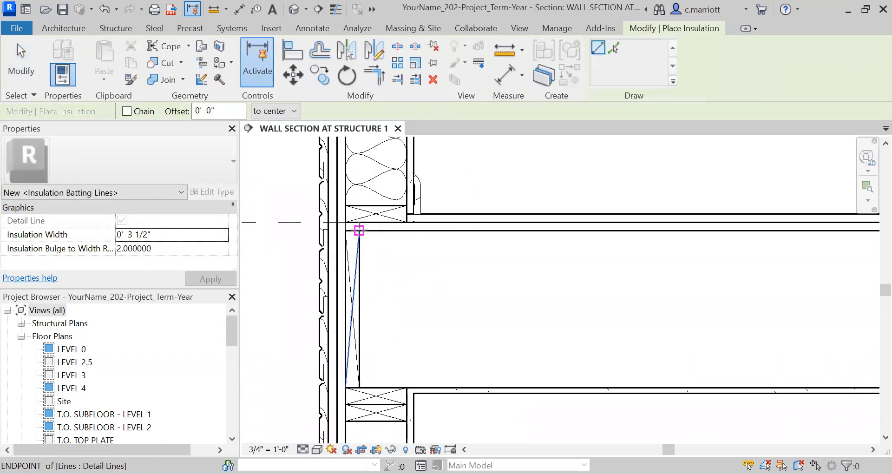
{"action": "left_click", "coordinate": [360, 230]}
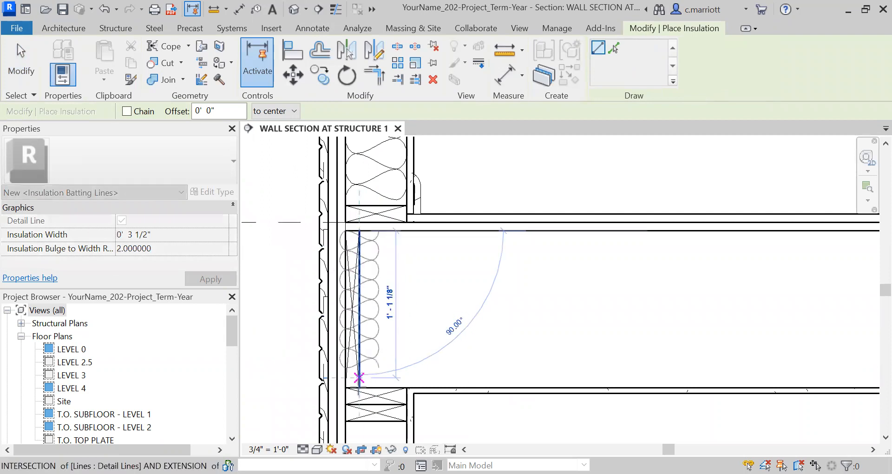
{"action": "left_click", "coordinate": [359, 387]}
{"action": "key", "text": "Escape"}
{"action": "key", "text": "Escape"}
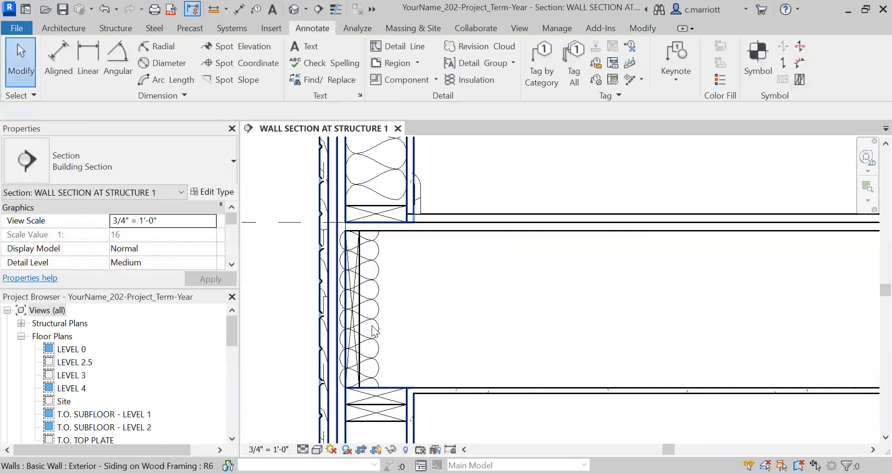
Set the rim board insulation's width to 5 1/2"
{"action": "left_click", "coordinate": [373, 319]}
{"action": "key", "text": "Escape"}
{"action": "scroll", "coordinate": [377, 288], "scroll_direction": "up", "scroll_amount": 3}
{"action": "left_click", "coordinate": [377, 273]}
{"action": "key", "text": "Escape"}
{"action": "left_click", "coordinate": [379, 280]}
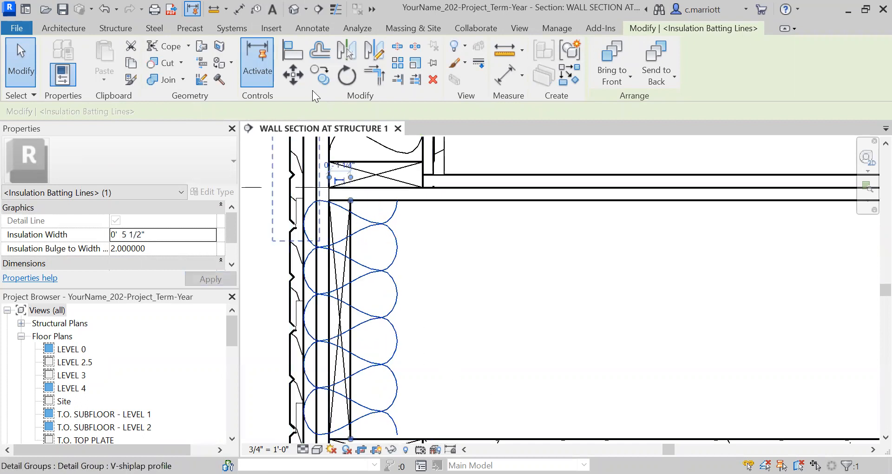
Move the rim board insulation 2.75" horizontally toward the interior so it sits against the rim board
{"action": "key", "text": "m"}
{"action": "key", "text": "v"}
{"action": "left_click", "coordinate": [475, 289]}
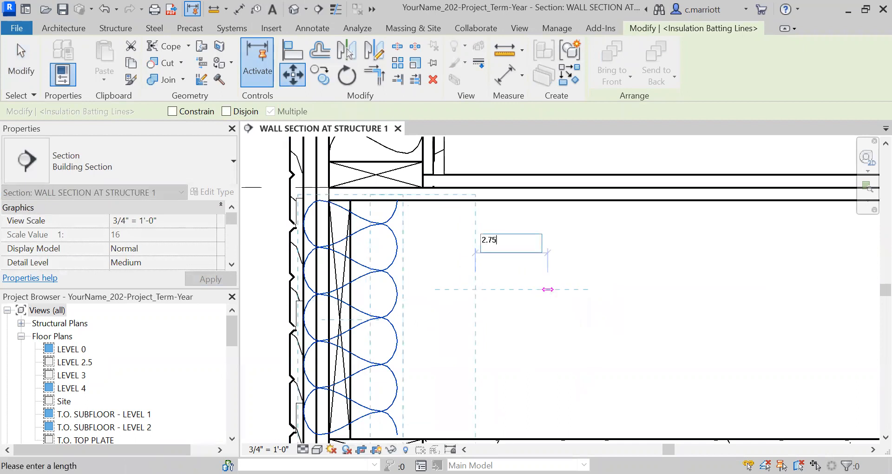
{"action": "type", "text": "2.75\""}
{"action": "key", "text": "Return"}
{"action": "key", "text": "Escape"}
Copy the lower 2x6 plate under the Level 2 floor down onto the Level 1 subfloor as the wall's bottom plate
{"action": "scroll", "coordinate": [511, 309], "scroll_direction": "down", "scroll_amount": 2}
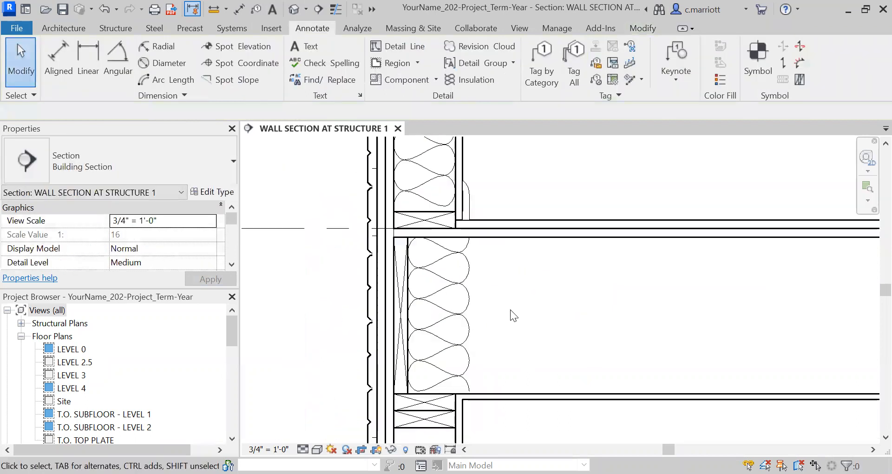
{"action": "scroll", "coordinate": [503, 313], "scroll_direction": "down", "scroll_amount": 4}
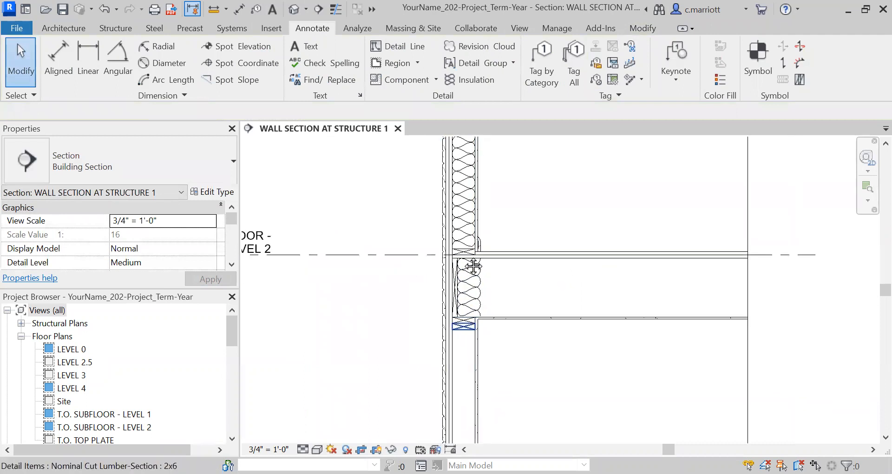
{"action": "scroll", "coordinate": [435, 234], "scroll_direction": "up", "scroll_amount": 2}
{"action": "left_click", "coordinate": [438, 227]}
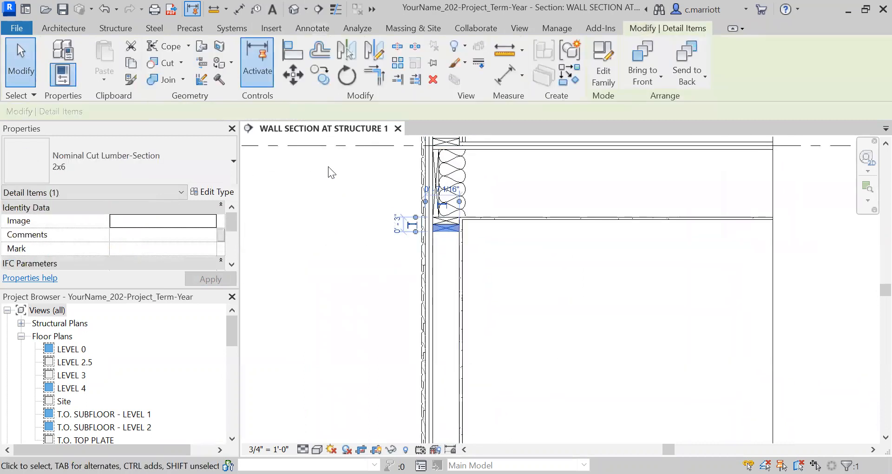
{"action": "left_click", "coordinate": [318, 80]}
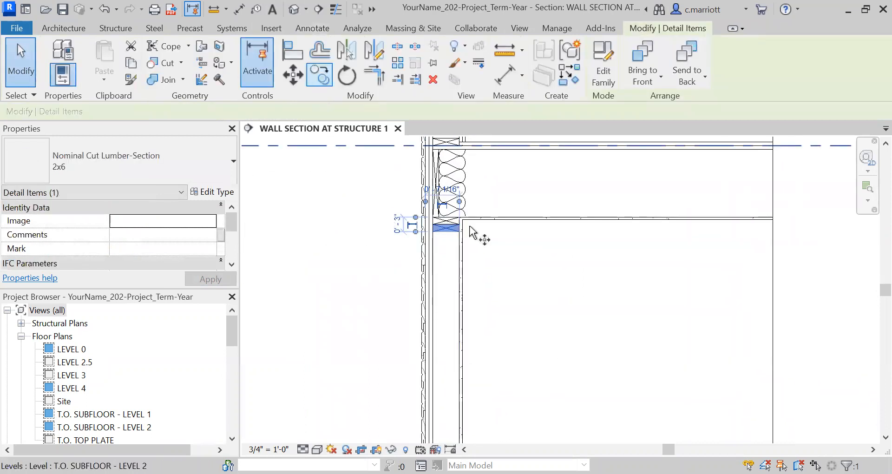
{"action": "scroll", "coordinate": [478, 235], "scroll_direction": "up", "scroll_amount": 2}
{"action": "left_click", "coordinate": [448, 244]}
{"action": "scroll", "coordinate": [461, 312], "scroll_direction": "down", "scroll_amount": 6}
{"action": "middle_click_drag", "start_coordinate": [471, 361], "coordinate": [452, 197]}
{"action": "scroll", "coordinate": [445, 345], "scroll_direction": "up", "scroll_amount": 4}
{"action": "scroll", "coordinate": [425, 352], "scroll_direction": "up", "scroll_amount": 3}
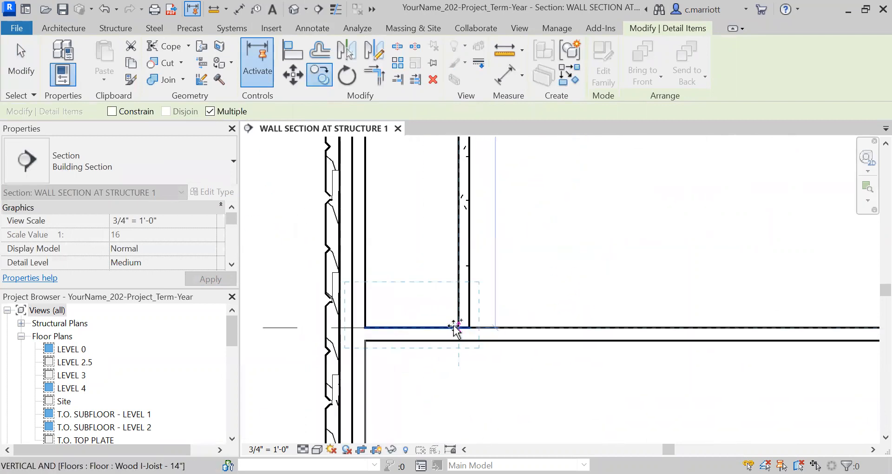
{"action": "left_click", "coordinate": [458, 327]}
{"action": "key", "text": "Escape"}
{"action": "key", "text": "Escape"}
Draw batting insulation in the Level 1 wall cavity from the double top plate down to the bottom plate
{"action": "scroll", "coordinate": [476, 306], "scroll_direction": "down", "scroll_amount": 5}
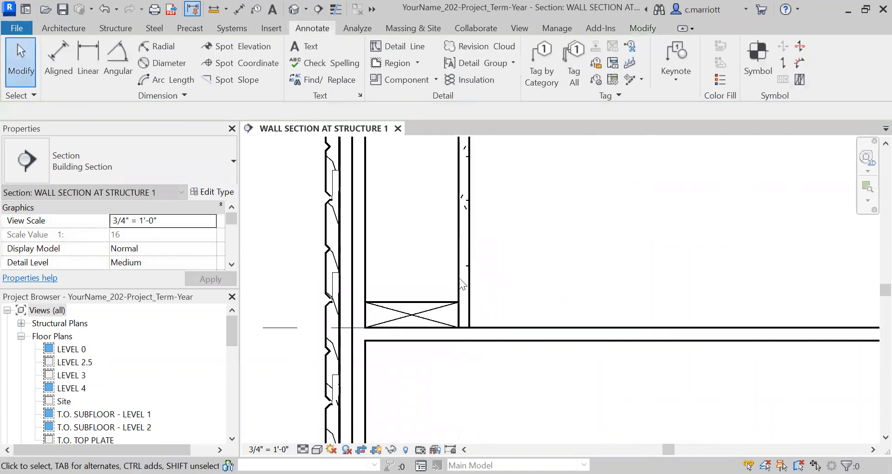
{"action": "middle_click_drag", "start_coordinate": [443, 243], "coordinate": [447, 410]}
{"action": "scroll", "coordinate": [449, 265], "scroll_direction": "down", "scroll_amount": 4}
{"action": "middle_click_drag", "start_coordinate": [457, 267], "coordinate": [454, 351]}
{"action": "scroll", "coordinate": [446, 283], "scroll_direction": "up", "scroll_amount": 2}
{"action": "scroll", "coordinate": [446, 265], "scroll_direction": "up", "scroll_amount": 3}
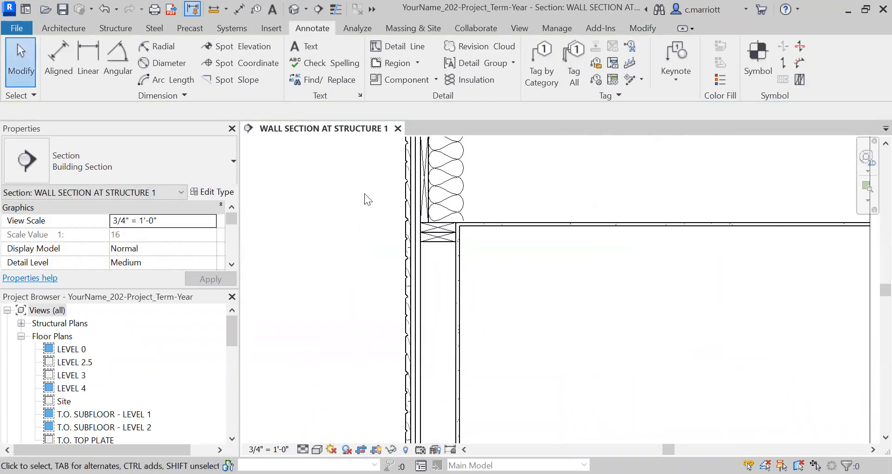
{"action": "scroll", "coordinate": [439, 237], "scroll_direction": "up", "scroll_amount": 2}
{"action": "left_click", "coordinate": [438, 238]}
{"action": "scroll", "coordinate": [432, 328], "scroll_direction": "down", "scroll_amount": 4}
{"action": "middle_click_drag", "start_coordinate": [441, 371], "coordinate": [422, 172]}
{"action": "middle_click_drag", "start_coordinate": [421, 307], "coordinate": [439, 198]}
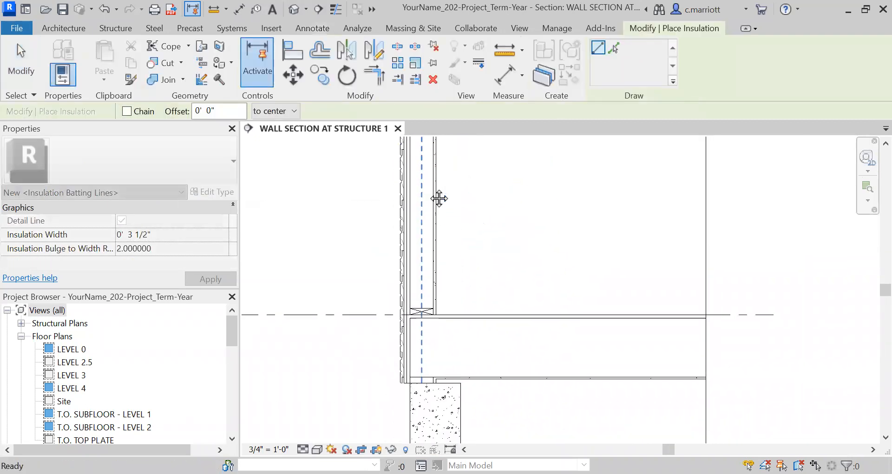
{"action": "scroll", "coordinate": [441, 307], "scroll_direction": "up", "scroll_amount": 1}
{"action": "left_click", "coordinate": [434, 308]}
{"action": "key", "text": "Escape"}
{"action": "key", "text": "Escape"}
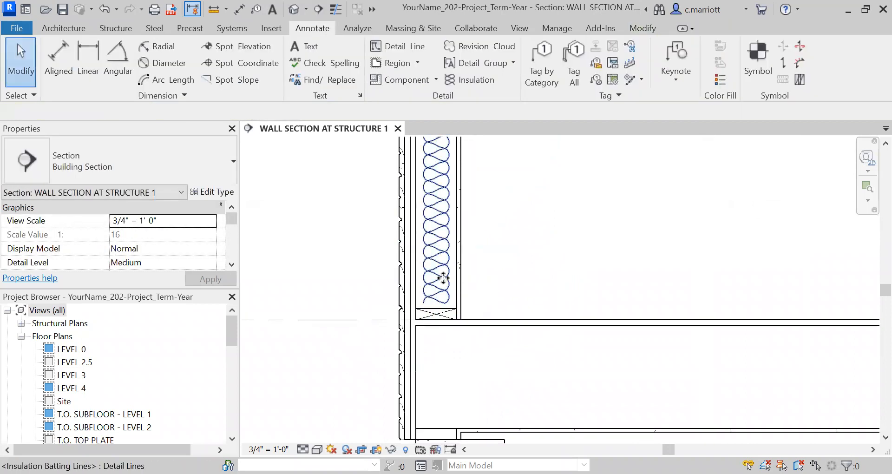
Set the Level 1 wall insulation's width to 5 1/2" to fill the stud cavity
{"action": "left_click", "coordinate": [442, 278]}
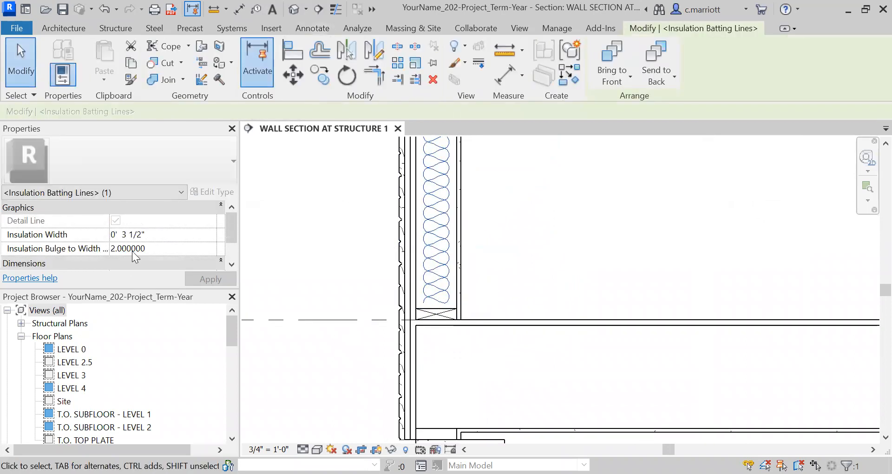
{"action": "key", "text": "BackSpace"}
{"action": "type", "text": "5"}
{"action": "left_click", "coordinate": [485, 262]}
Copy the base molding, masking region and finish floor line from Level 2 down to the bottom plate's inner corner at Level 1
{"action": "scroll", "coordinate": [532, 321], "scroll_direction": "down", "scroll_amount": 3}
{"action": "scroll", "coordinate": [442, 260], "scroll_direction": "up", "scroll_amount": 4}
{"action": "scroll", "coordinate": [486, 297], "scroll_direction": "up", "scroll_amount": 4}
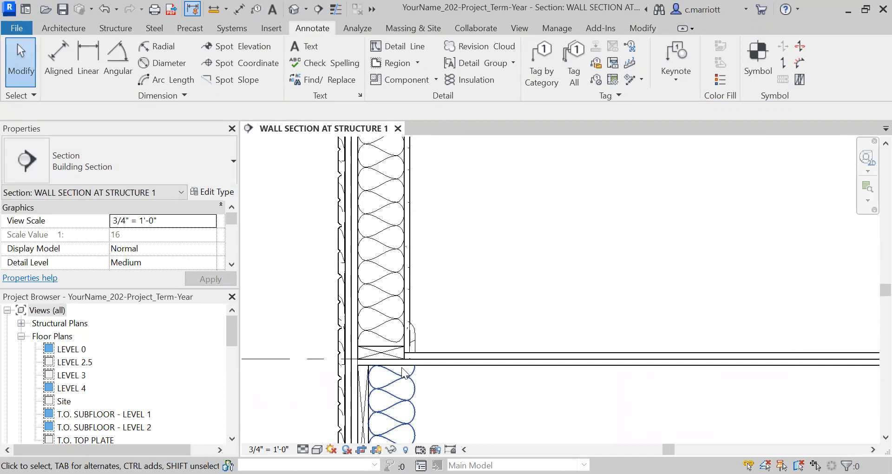
{"action": "scroll", "coordinate": [415, 315], "scroll_direction": "up", "scroll_amount": 1}
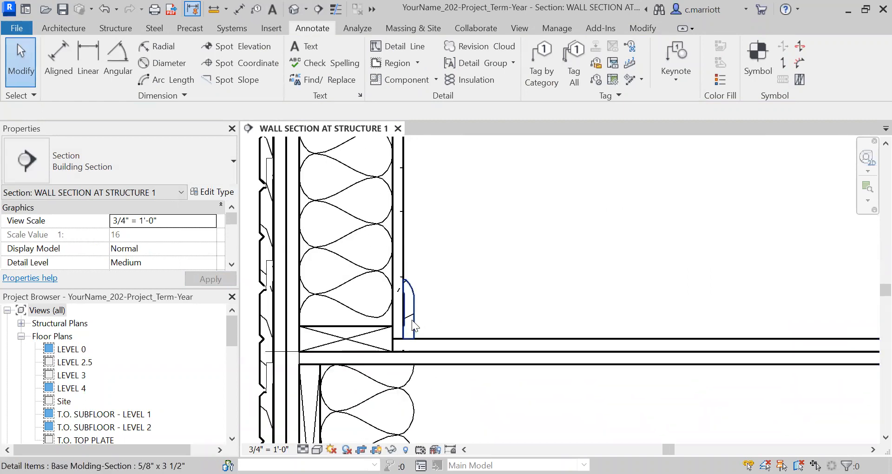
{"action": "left_click", "coordinate": [412, 320]}
{"action": "middle_click_drag", "start_coordinate": [434, 334], "coordinate": [470, 297]}
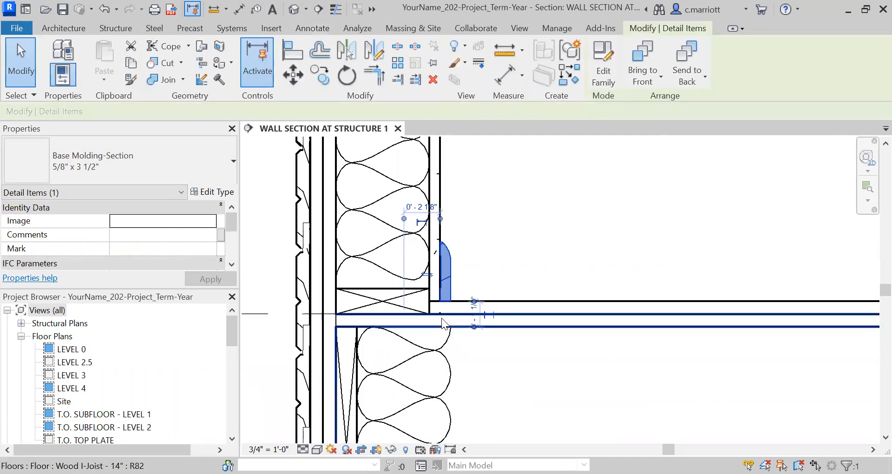
{"action": "left_click", "coordinate": [436, 307], "text": "ctrl"}
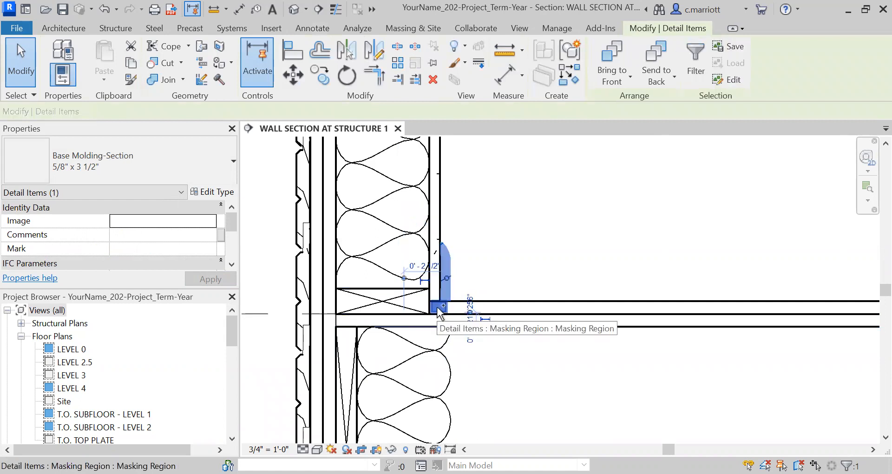
{"action": "left_click", "coordinate": [497, 302], "text": "ctrl"}
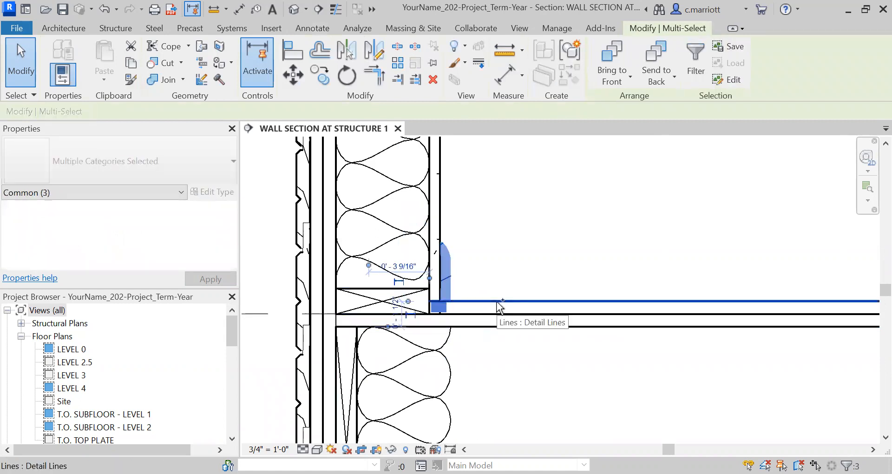
{"action": "left_click", "coordinate": [319, 74]}
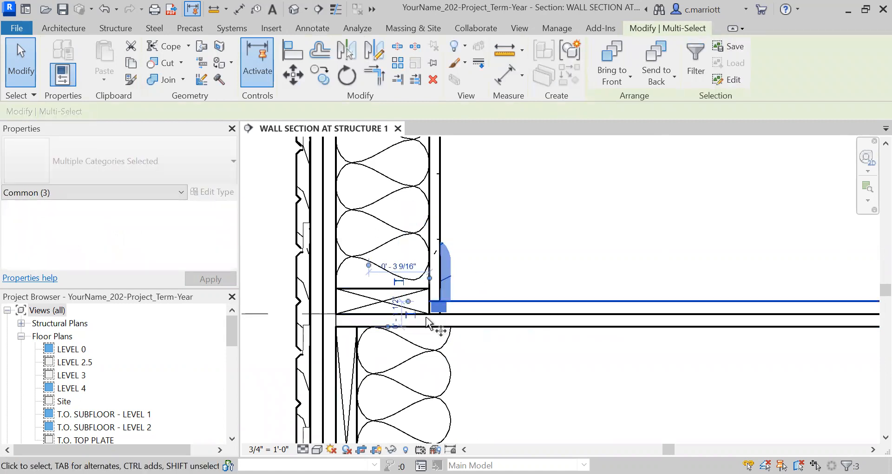
{"action": "scroll", "coordinate": [428, 322], "scroll_direction": "down", "scroll_amount": 8}
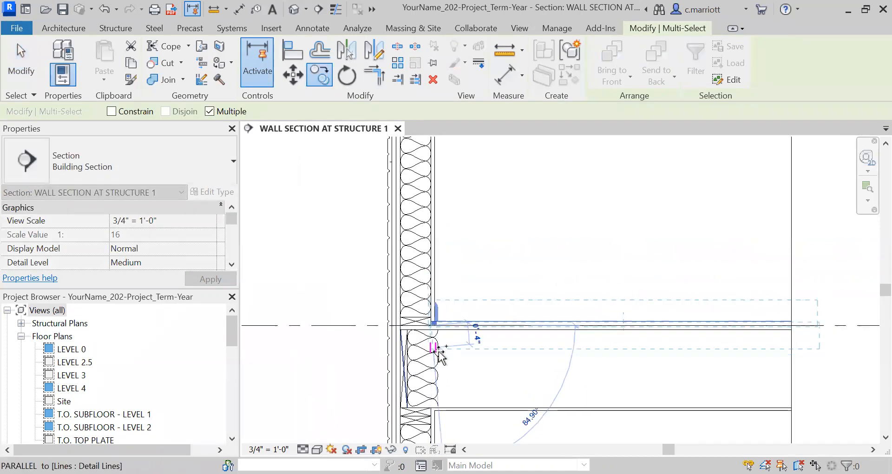
{"action": "middle_click_drag", "start_coordinate": [427, 377], "coordinate": [426, 202]}
{"action": "scroll", "coordinate": [415, 280], "scroll_direction": "up", "scroll_amount": 4}
{"action": "scroll", "coordinate": [419, 281], "scroll_direction": "up", "scroll_amount": 3}
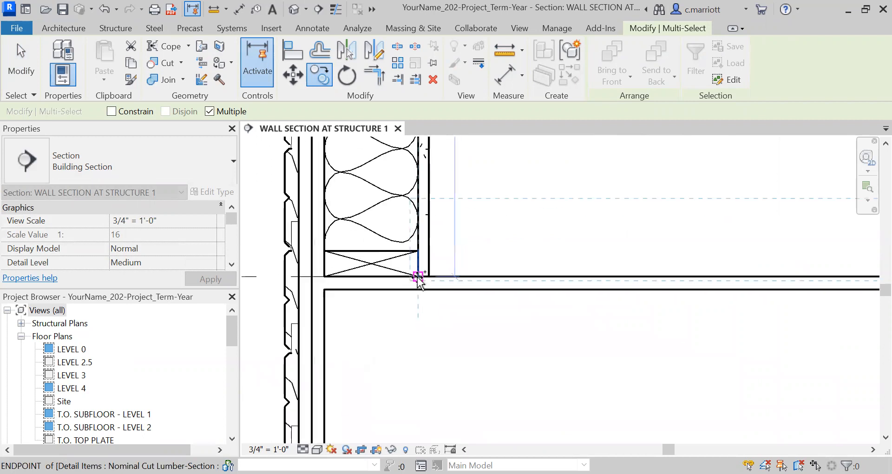
{"action": "left_click", "coordinate": [417, 277]}
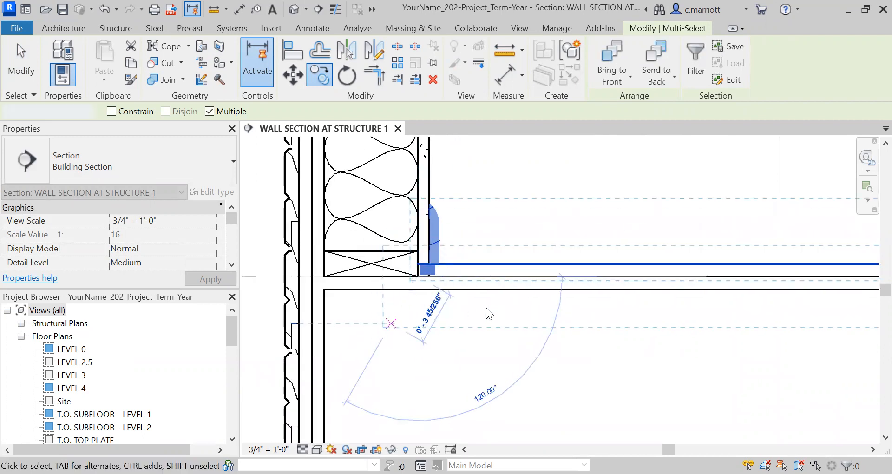
{"action": "key", "text": "Escape"}
{"action": "key", "text": "Escape"}
Draw a short vertical detail line closing the exterior end of the Level 1 subfloor
{"action": "scroll", "coordinate": [325, 286], "scroll_direction": "up", "scroll_amount": 2}
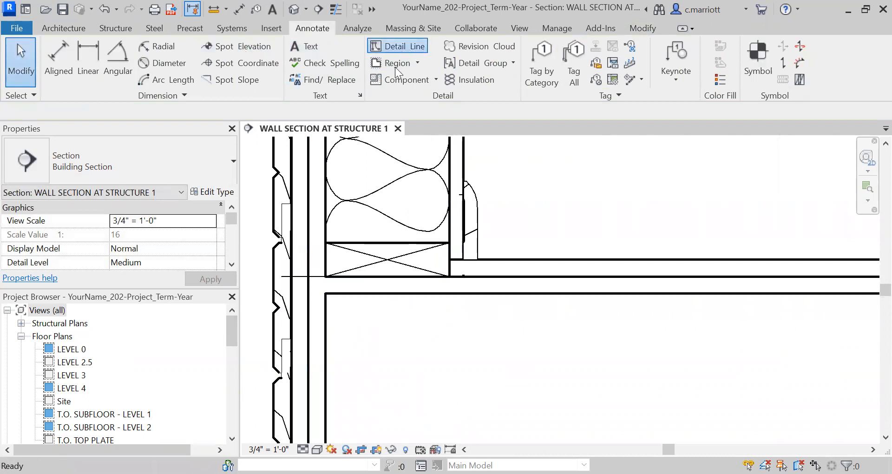
{"action": "left_click", "coordinate": [325, 277]}
{"action": "left_click", "coordinate": [326, 293]}
{"action": "key", "text": "Escape"}
{"action": "key", "text": "Escape"}
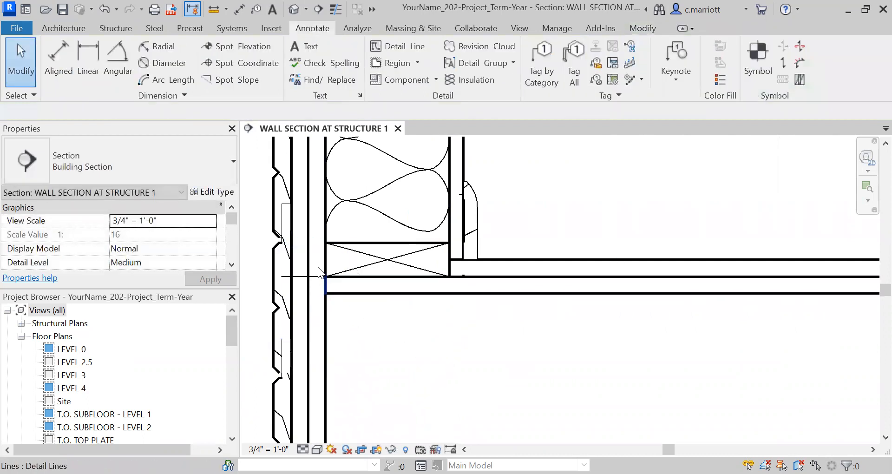
Change the line style of the Level 1 subfloor's exterior end line to <Thin Lines>
{"action": "left_click", "coordinate": [326, 279]}
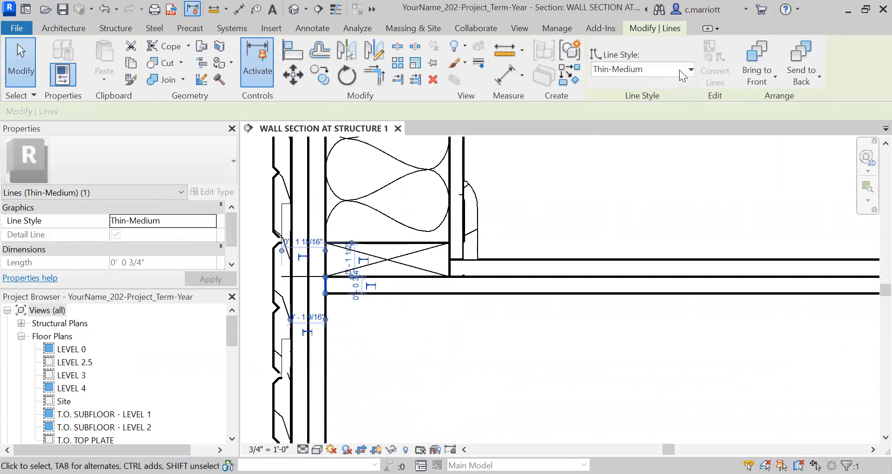
{"action": "left_click", "coordinate": [618, 68]}
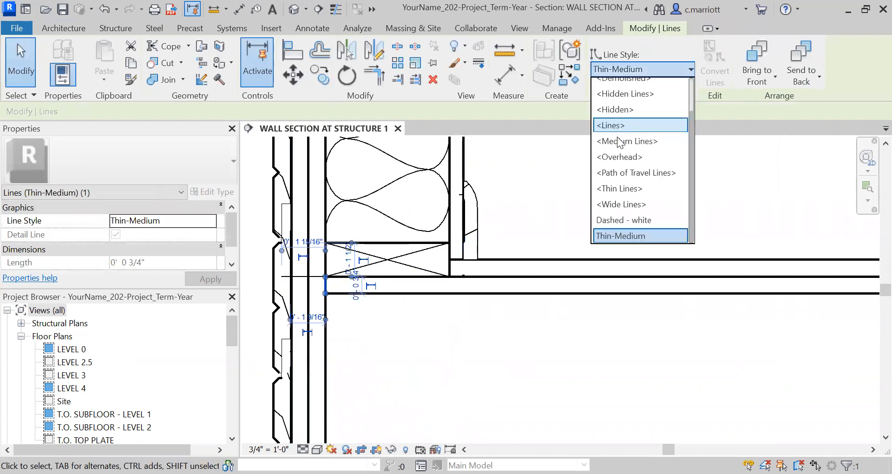
{"action": "left_click", "coordinate": [616, 194]}
{"action": "key", "text": "Escape"}
{"action": "scroll", "coordinate": [432, 306], "scroll_direction": "up", "scroll_amount": 4}
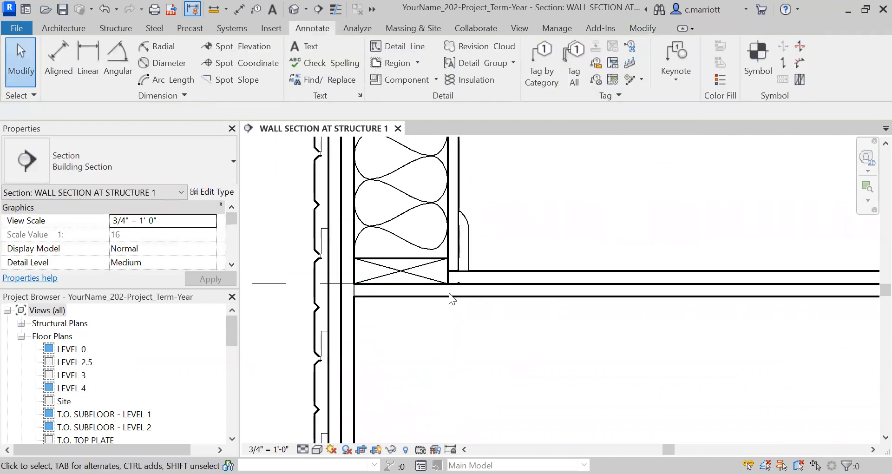
{"action": "scroll", "coordinate": [466, 246], "scroll_direction": "down", "scroll_amount": 6}
{"action": "middle_click_drag", "start_coordinate": [470, 227], "coordinate": [444, 272]}
{"action": "scroll", "coordinate": [461, 376], "scroll_direction": "up", "scroll_amount": 2}
{"action": "scroll", "coordinate": [462, 390], "scroll_direction": "up", "scroll_amount": 7}
{"action": "scroll", "coordinate": [440, 272], "scroll_direction": "up", "scroll_amount": 3}
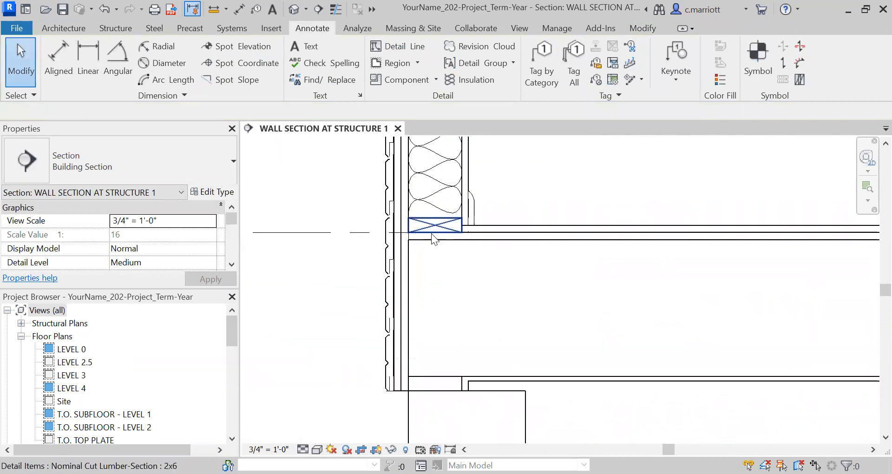
{"action": "left_click", "coordinate": [430, 221]}
{"action": "left_click", "coordinate": [321, 77]}
{"action": "left_click", "coordinate": [467, 231]}
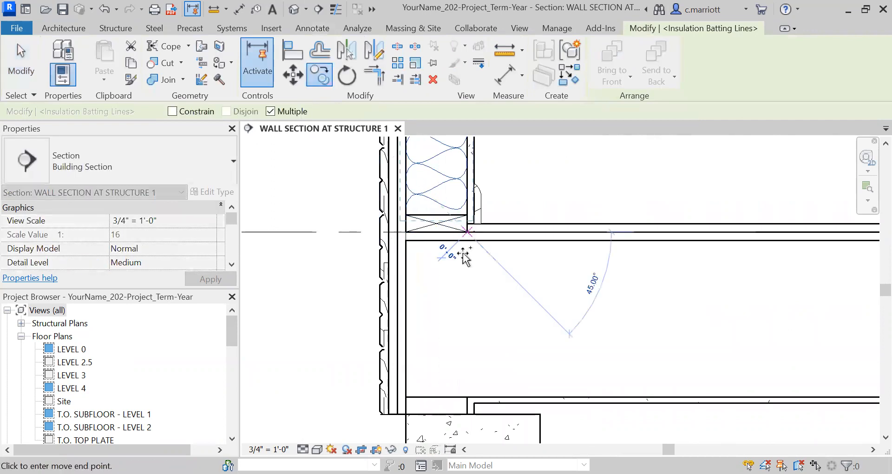
{"action": "left_click", "coordinate": [467, 413]}
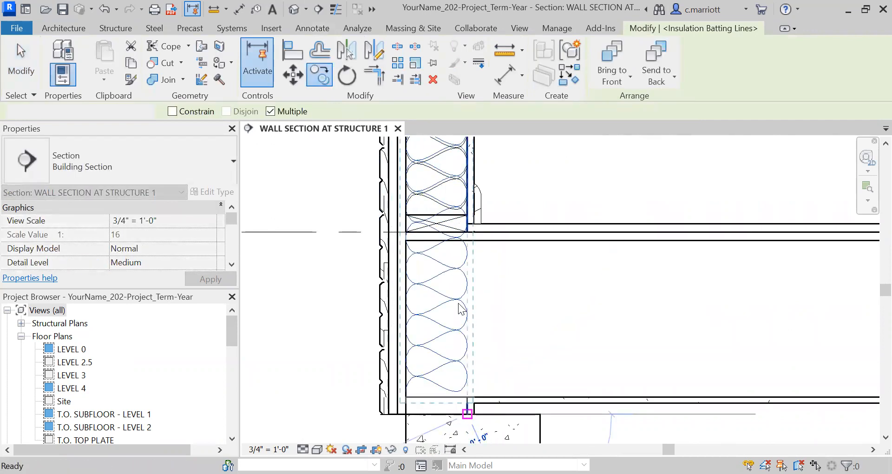
{"action": "key", "text": "Escape"}
{"action": "key", "text": "Escape"}
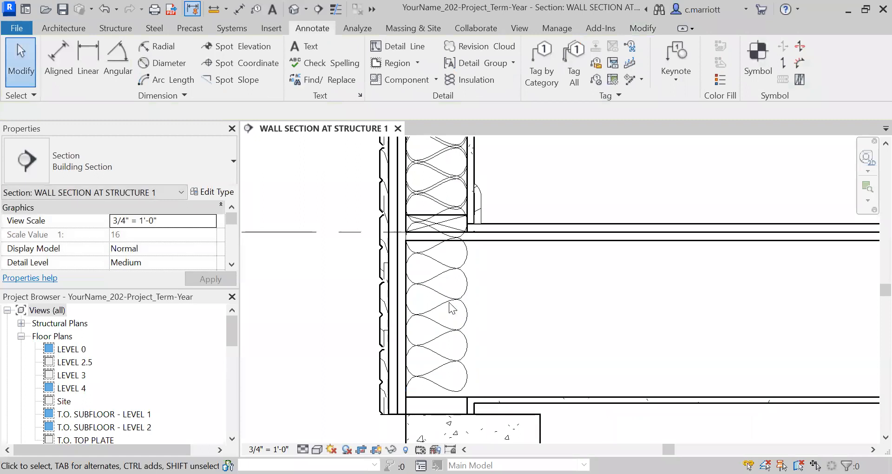
{"action": "left_click", "coordinate": [455, 330]}
{"action": "key", "text": "Delete"}
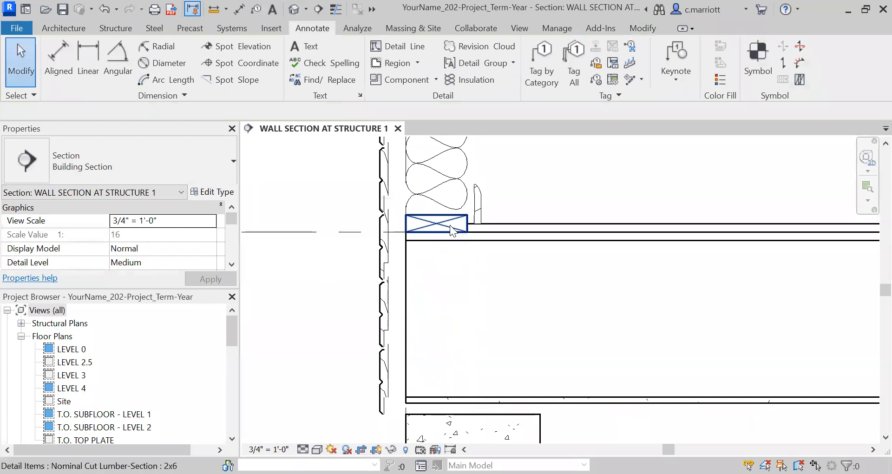
{"action": "scroll", "coordinate": [464, 309], "scroll_direction": "down", "scroll_amount": 3}
{"action": "middle_click_drag", "start_coordinate": [467, 312], "coordinate": [452, 424]}
{"action": "scroll", "coordinate": [452, 372], "scroll_direction": "up", "scroll_amount": 3}
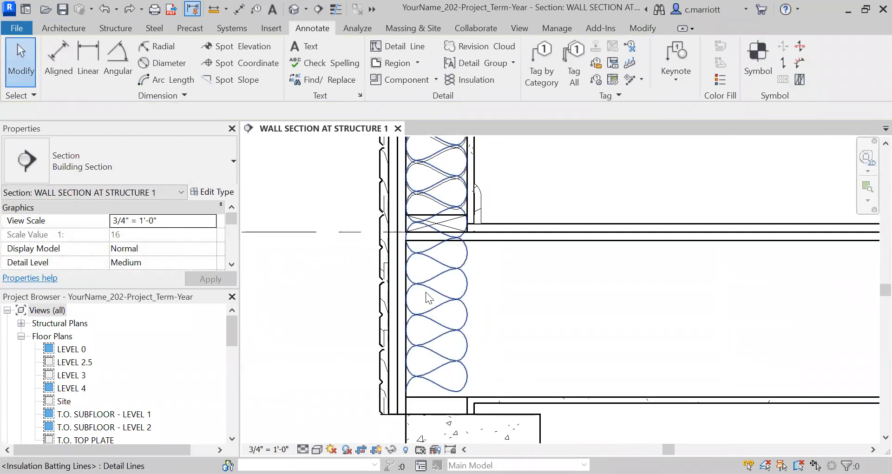
{"action": "left_click", "coordinate": [439, 306]}
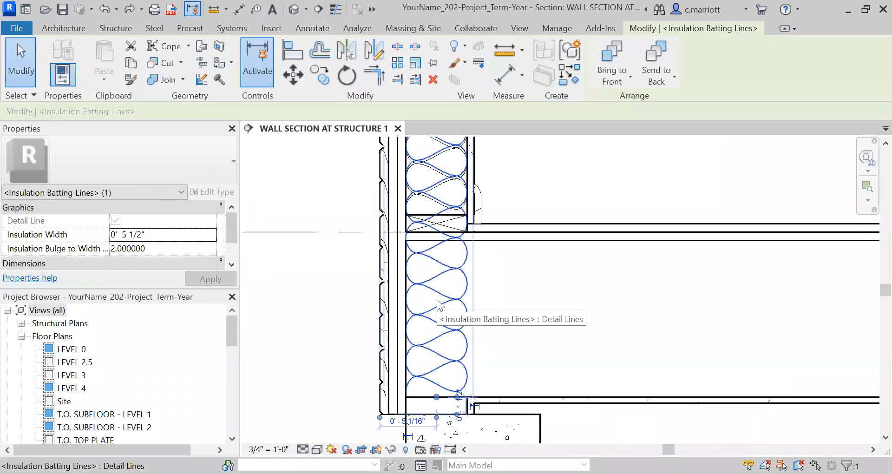
{"action": "key", "text": "Delete"}
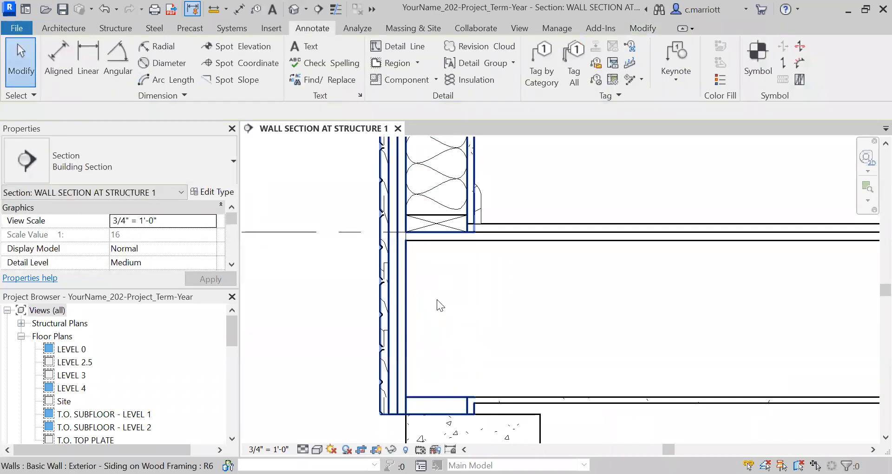
Copy the 2x6 bottom plate at Level 1 down onto the concrete foundation wall as a sill plate
{"action": "left_click", "coordinate": [434, 225]}
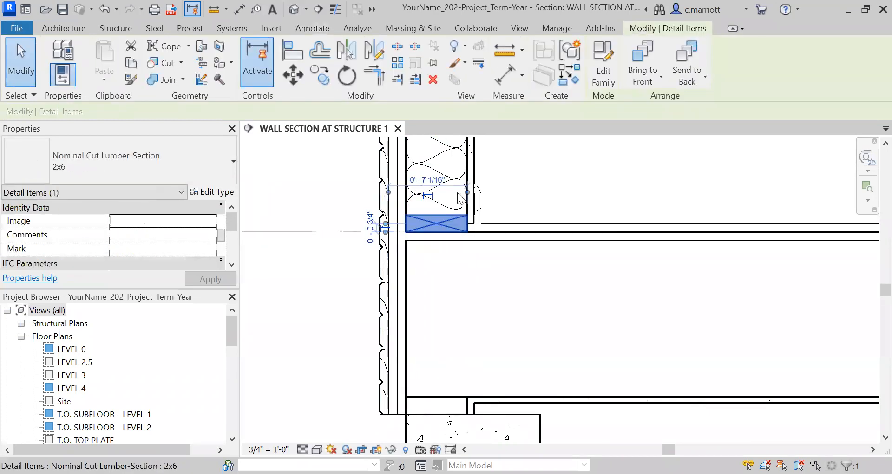
{"action": "left_click", "coordinate": [468, 232]}
{"action": "left_click", "coordinate": [467, 414]}
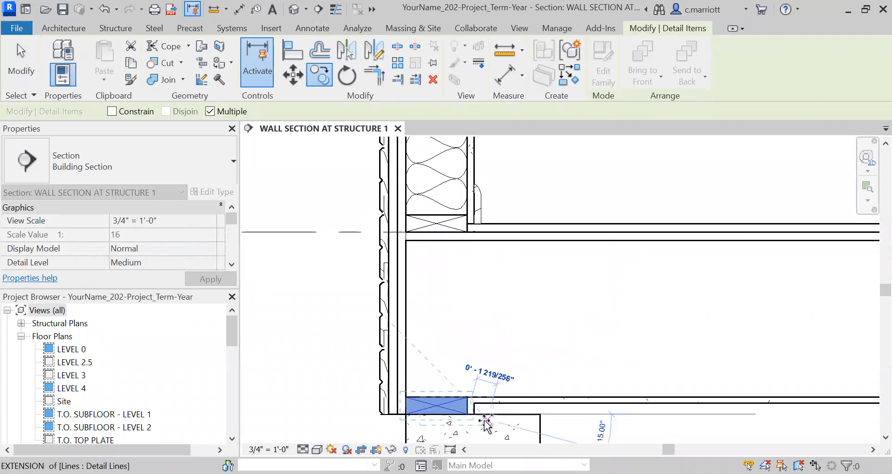
{"action": "key", "text": "Escape"}
{"action": "key", "text": "Escape"}
{"action": "scroll", "coordinate": [484, 419], "scroll_direction": "up", "scroll_amount": 2}
{"action": "scroll", "coordinate": [469, 409], "scroll_direction": "up", "scroll_amount": 1}
{"action": "middle_click_drag", "start_coordinate": [463, 370], "coordinate": [454, 260]}
{"action": "scroll", "coordinate": [460, 286], "scroll_direction": "up", "scroll_amount": 3}
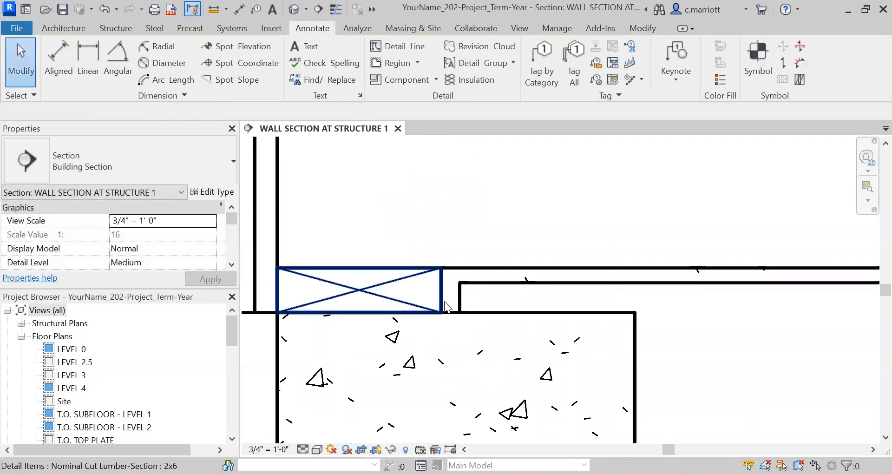
{"action": "scroll", "coordinate": [441, 286], "scroll_direction": "down", "scroll_amount": 3}
{"action": "scroll", "coordinate": [436, 249], "scroll_direction": "down", "scroll_amount": 3}
{"action": "middle_click_drag", "start_coordinate": [426, 277], "coordinate": [411, 393]}
{"action": "scroll", "coordinate": [434, 297], "scroll_direction": "up", "scroll_amount": 7}
{"action": "scroll", "coordinate": [385, 262], "scroll_direction": "down", "scroll_amount": 3}
{"action": "scroll", "coordinate": [384, 318], "scroll_direction": "down", "scroll_amount": 3}
{"action": "middle_click_drag", "start_coordinate": [397, 260], "coordinate": [393, 361]}
{"action": "scroll", "coordinate": [401, 234], "scroll_direction": "down", "scroll_amount": 2}
{"action": "middle_click_drag", "start_coordinate": [399, 158], "coordinate": [372, 372]}
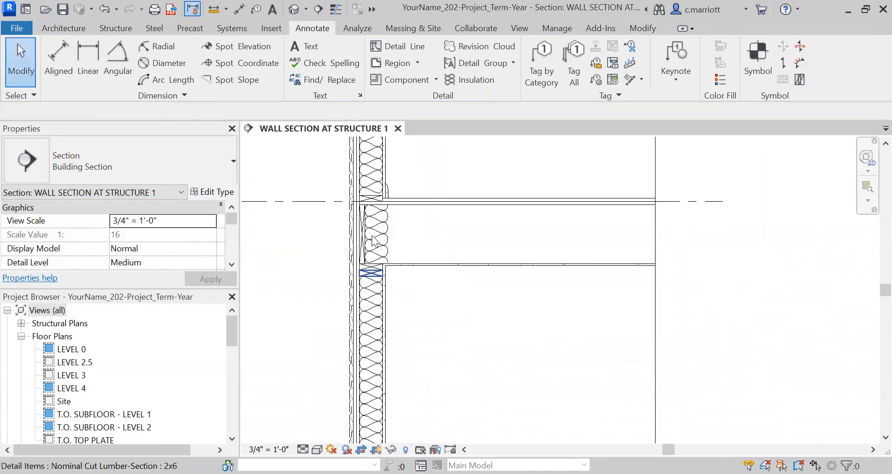
{"action": "left_click", "coordinate": [374, 239]}
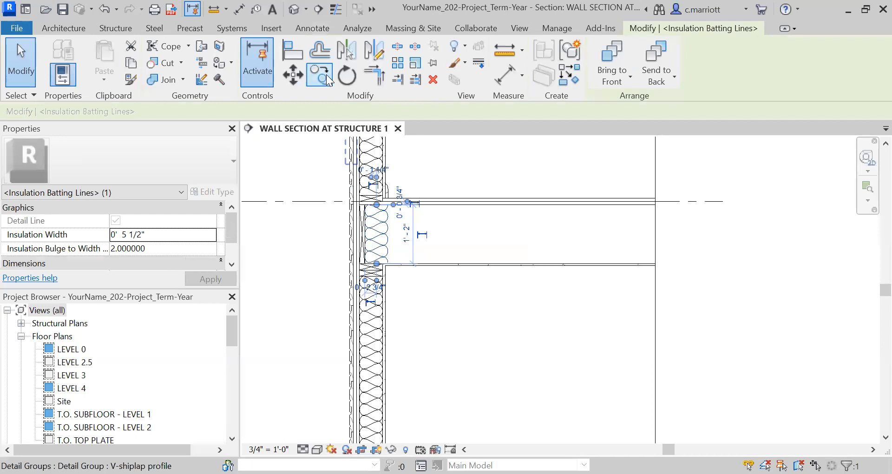
{"action": "scroll", "coordinate": [365, 263], "scroll_direction": "up", "scroll_amount": 1}
{"action": "left_click", "coordinate": [377, 267]}
{"action": "scroll", "coordinate": [380, 265], "scroll_direction": "down", "scroll_amount": 1}
{"action": "middle_click_drag", "start_coordinate": [379, 359], "coordinate": [372, 158]}
{"action": "middle_click_drag", "start_coordinate": [379, 270], "coordinate": [386, 209]}
{"action": "left_click", "coordinate": [360, 300]}
{"action": "scroll", "coordinate": [376, 167], "scroll_direction": "down", "scroll_amount": 1}
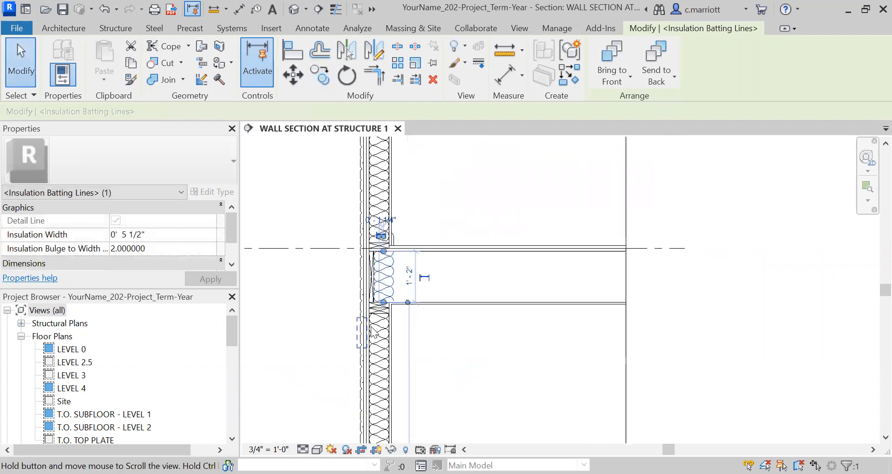
{"action": "key", "text": "Escape"}
{"action": "scroll", "coordinate": [388, 276], "scroll_direction": "up", "scroll_amount": 3}
{"action": "scroll", "coordinate": [368, 258], "scroll_direction": "up", "scroll_amount": 2}
{"action": "scroll", "coordinate": [369, 262], "scroll_direction": "up", "scroll_amount": 2}
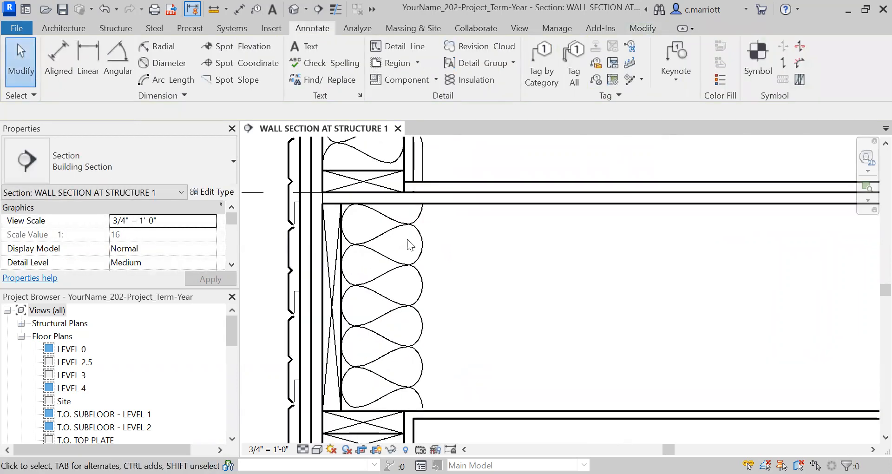
{"action": "left_click_drag", "start_coordinate": [393, 272], "coordinate": [336, 382]}
{"action": "key", "text": "Escape"}
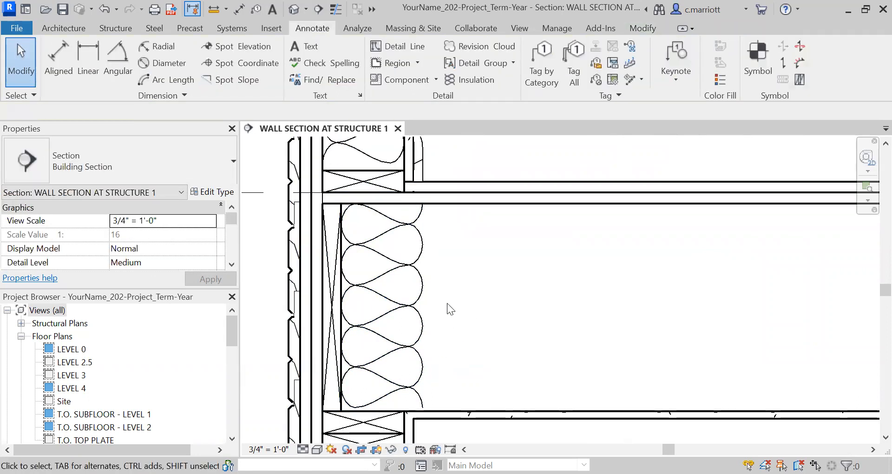
Copy the Level 2 floor cavity's batt insulation and rim joist diagonals down onto the sill plate in the Level 1 floor cavity
{"action": "left_click", "coordinate": [380, 256]}
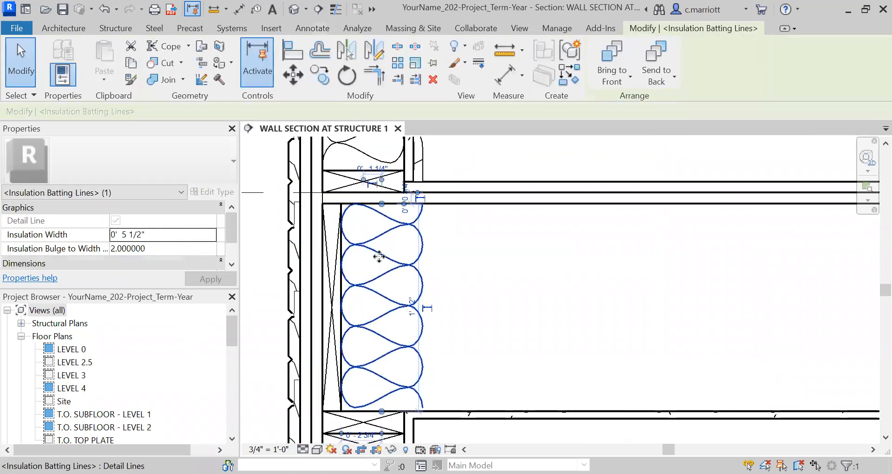
{"action": "left_click", "coordinate": [334, 268], "text": "ctrl"}
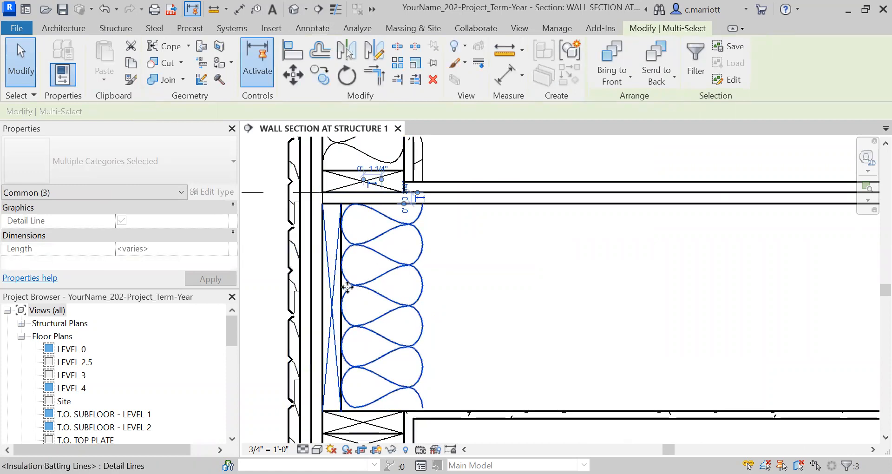
{"action": "scroll", "coordinate": [347, 290], "scroll_direction": "up", "scroll_amount": 2}
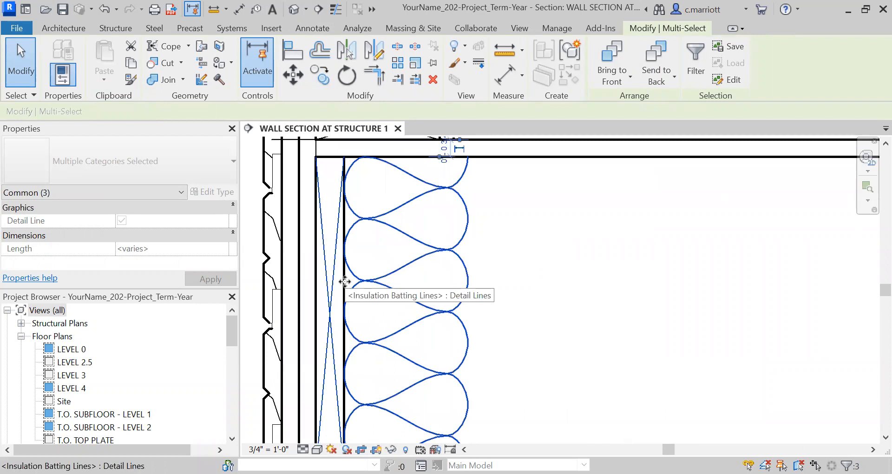
{"action": "scroll", "coordinate": [363, 299], "scroll_direction": "down", "scroll_amount": 3}
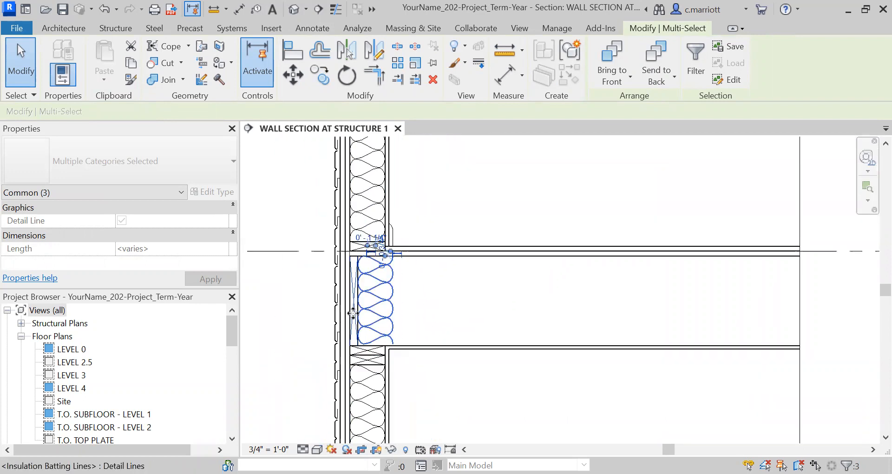
{"action": "scroll", "coordinate": [352, 316], "scroll_direction": "up", "scroll_amount": 1}
{"action": "left_click", "coordinate": [324, 79]}
{"action": "left_click", "coordinate": [348, 359]}
{"action": "scroll", "coordinate": [339, 331], "scroll_direction": "down", "scroll_amount": 2}
{"action": "scroll", "coordinate": [338, 328], "scroll_direction": "down", "scroll_amount": 4}
{"action": "middle_click_drag", "start_coordinate": [340, 414], "coordinate": [316, 163]}
{"action": "middle_click_drag", "start_coordinate": [310, 409], "coordinate": [355, 349]}
{"action": "scroll", "coordinate": [355, 348], "scroll_direction": "up", "scroll_amount": 7}
{"action": "scroll", "coordinate": [354, 305], "scroll_direction": "up", "scroll_amount": 2}
{"action": "left_click", "coordinate": [353, 313]}
{"action": "key", "text": "Escape"}
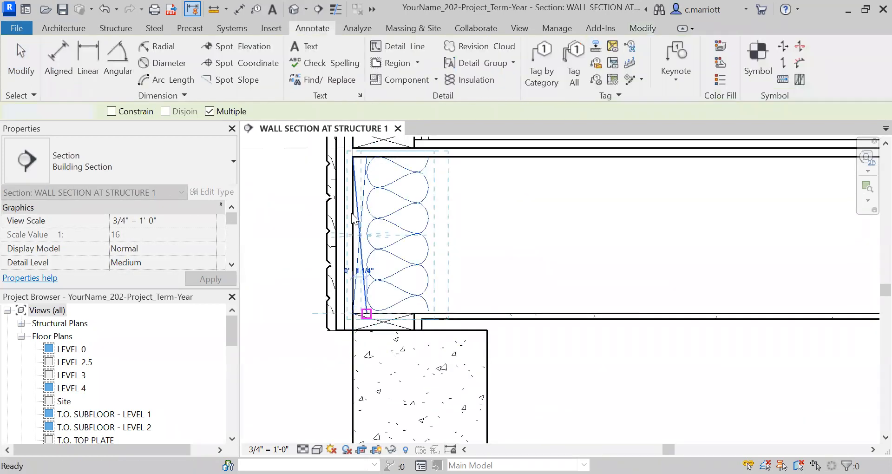
Draw a rectangular Thin-Medium detail line outline around the Level 1 rim joist, from the sill plate up to the subfloor's underside
{"action": "scroll", "coordinate": [348, 257], "scroll_direction": "up", "scroll_amount": 2}
{"action": "middle_click_drag", "start_coordinate": [348, 258], "coordinate": [331, 319]}
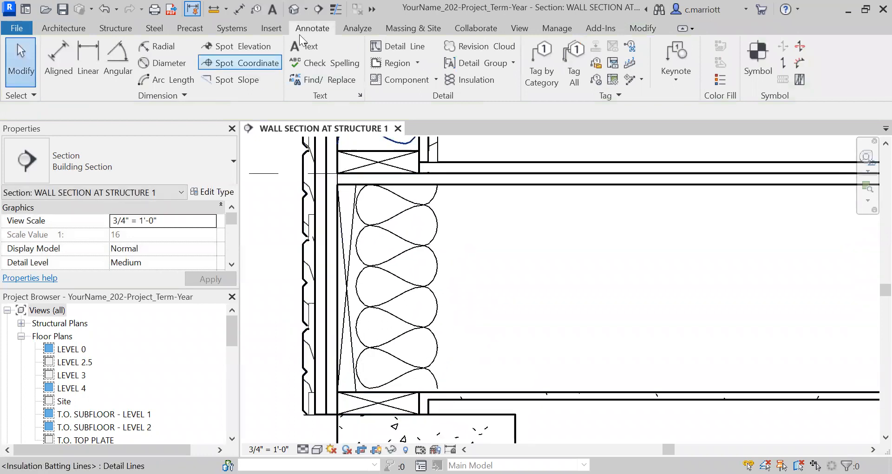
{"action": "left_click", "coordinate": [393, 46]}
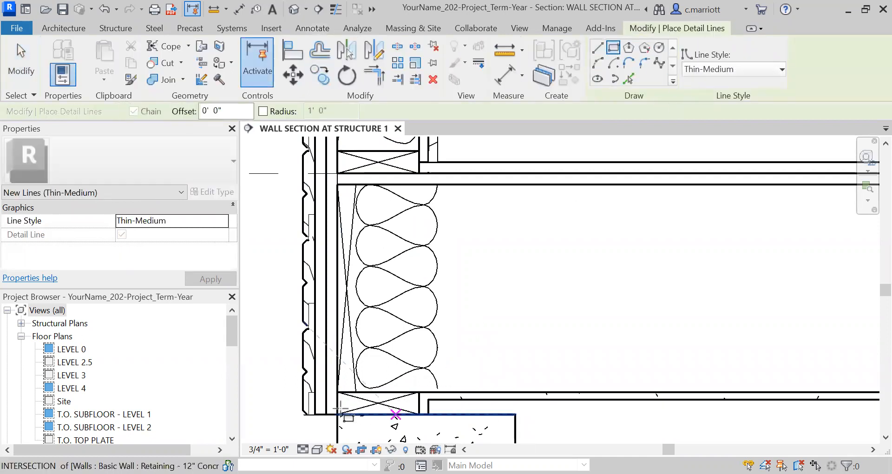
{"action": "left_click", "coordinate": [339, 392]}
{"action": "left_click", "coordinate": [355, 184]}
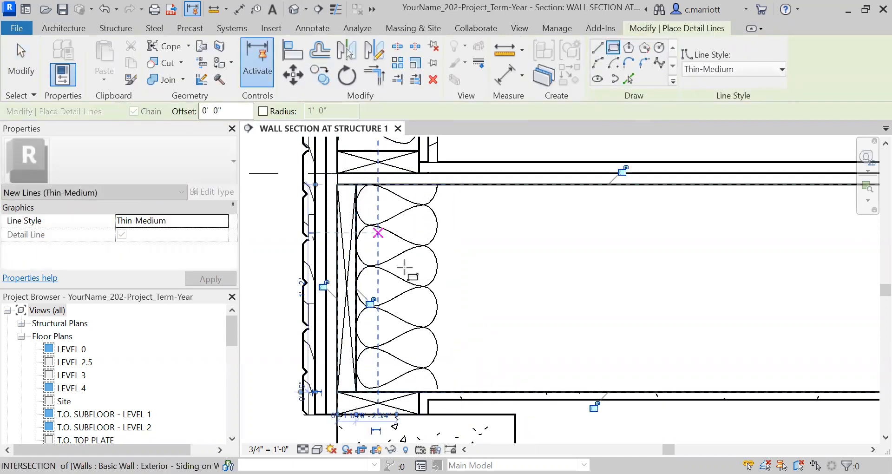
{"action": "key", "text": "Escape"}
Review the wall section from the Level 1 floor junction up past Level 2 to the eave notes
{"action": "scroll", "coordinate": [441, 311], "scroll_direction": "down", "scroll_amount": 4}
{"action": "scroll", "coordinate": [442, 307], "scroll_direction": "up", "scroll_amount": 1}
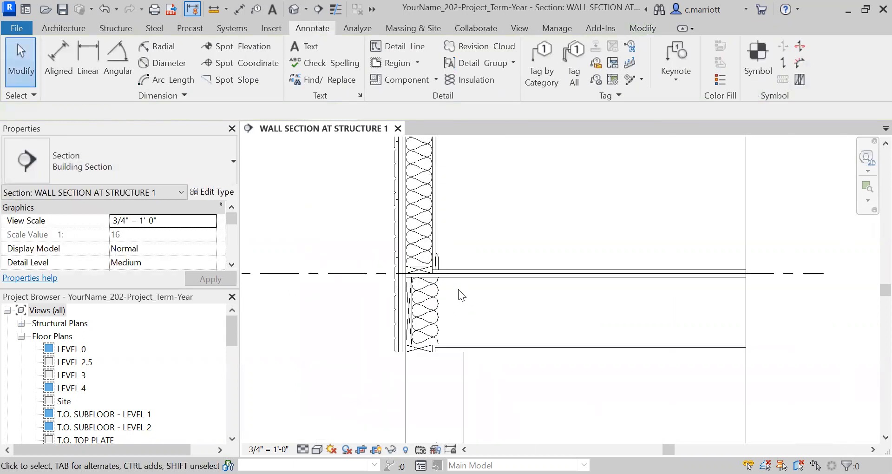
{"action": "scroll", "coordinate": [453, 305], "scroll_direction": "up", "scroll_amount": 1}
{"action": "middle_click_drag", "start_coordinate": [445, 272], "coordinate": [429, 326]}
{"action": "scroll", "coordinate": [423, 305], "scroll_direction": "down", "scroll_amount": 2}
{"action": "scroll", "coordinate": [426, 282], "scroll_direction": "down", "scroll_amount": 1}
{"action": "middle_click_drag", "start_coordinate": [426, 280], "coordinate": [407, 430]}
{"action": "middle_click_drag", "start_coordinate": [397, 282], "coordinate": [431, 350]}
{"action": "scroll", "coordinate": [395, 340], "scroll_direction": "up", "scroll_amount": 4}
{"action": "scroll", "coordinate": [461, 353], "scroll_direction": "up", "scroll_amount": 1}
{"action": "scroll", "coordinate": [446, 321], "scroll_direction": "down", "scroll_amount": 1}
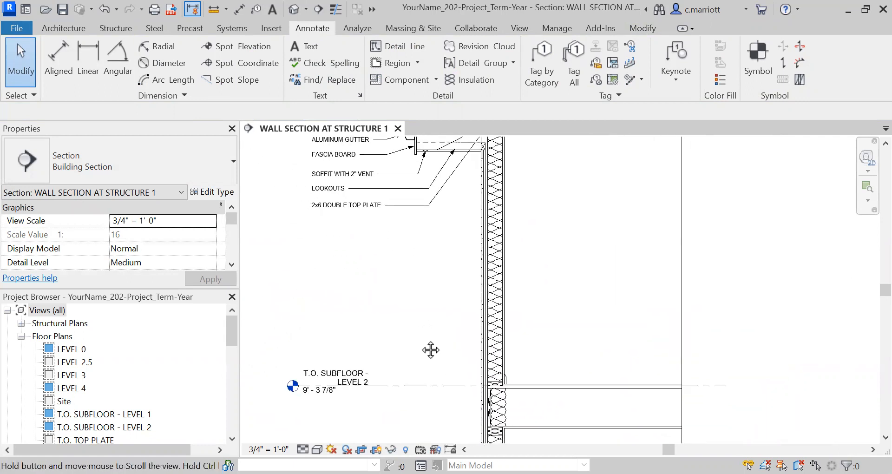
{"action": "scroll", "coordinate": [404, 294], "scroll_direction": "down", "scroll_amount": 1}
{"action": "middle_click_drag", "start_coordinate": [394, 282], "coordinate": [380, 258]}
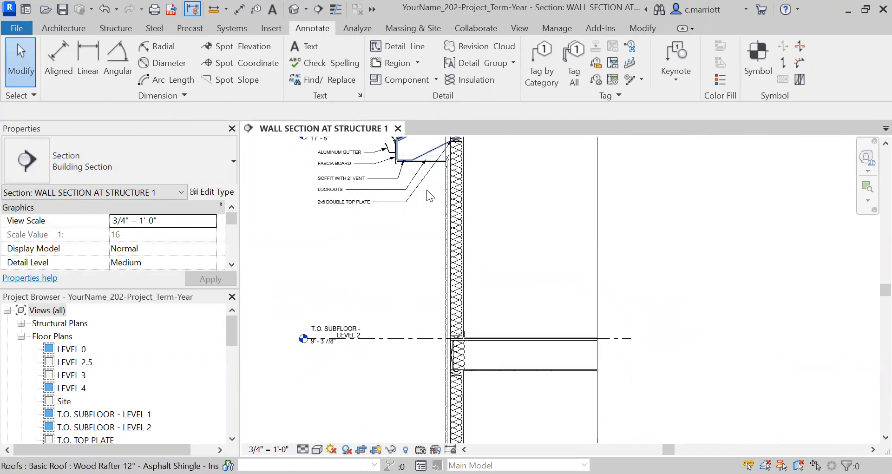